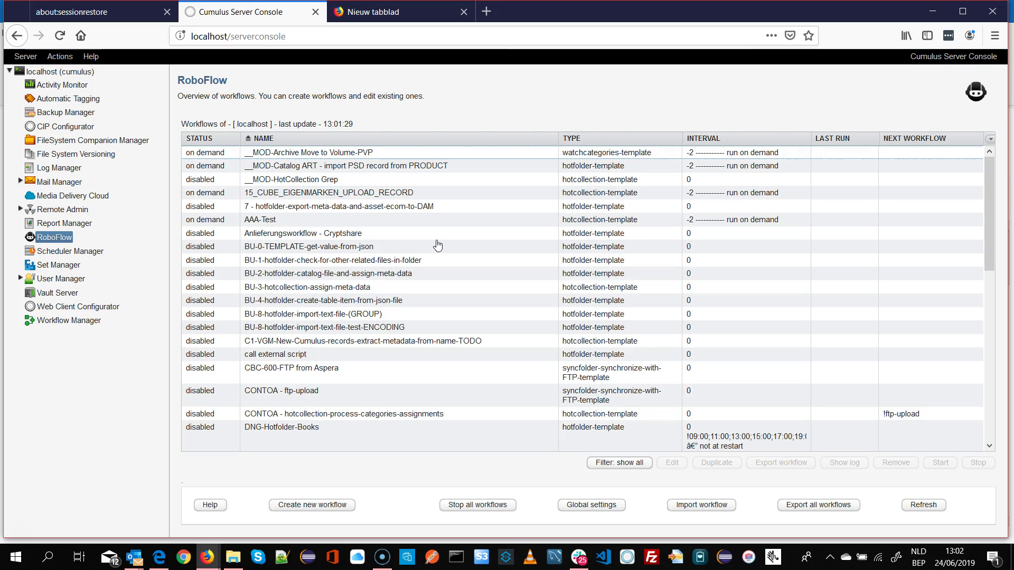
Open the Cumulus query parameter of the AAA-Test workflow for editing.
{"action": "double_click", "coordinate": [292, 219]}
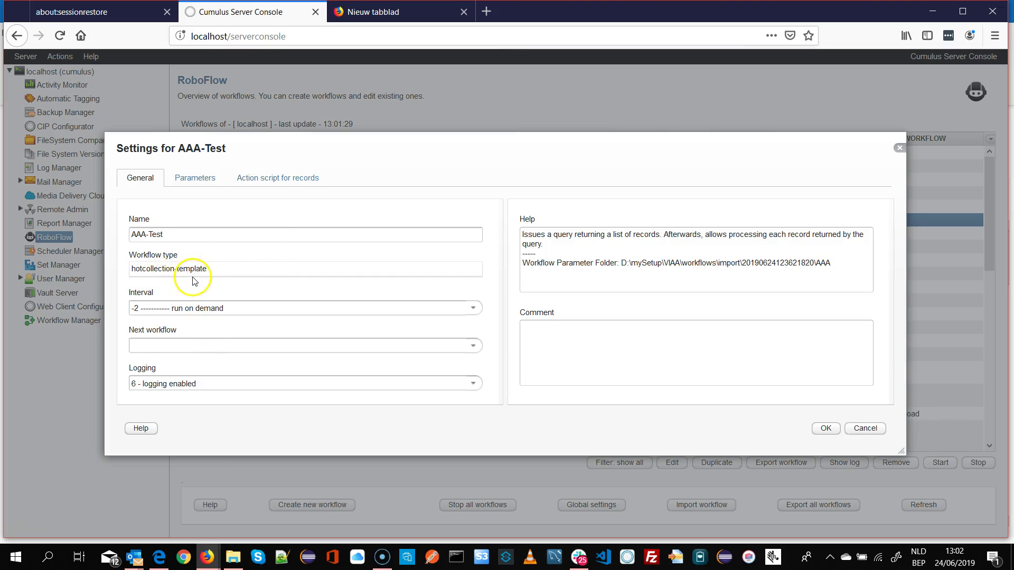
{"action": "left_click", "coordinate": [197, 176]}
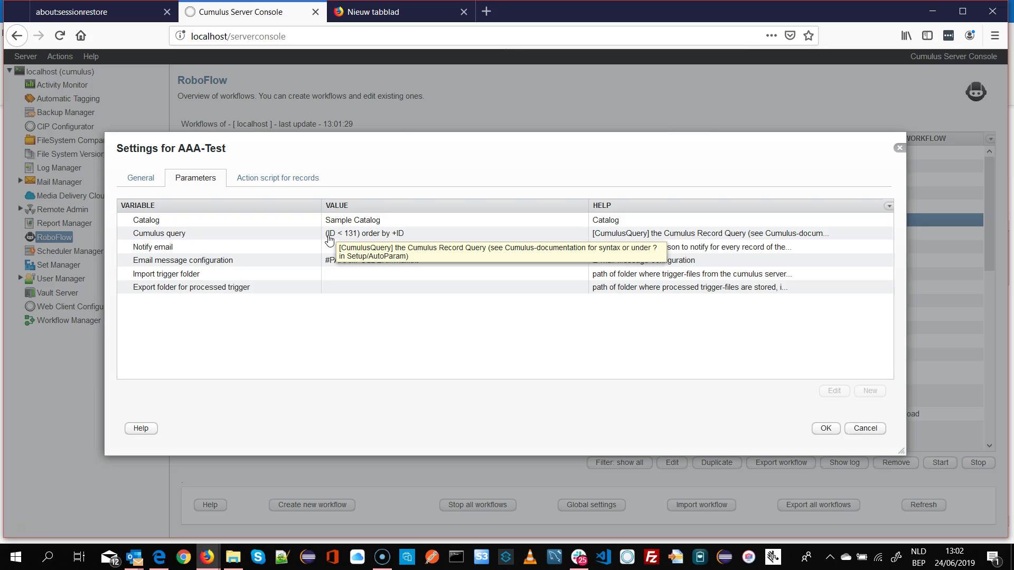
{"action": "left_click", "coordinate": [361, 236]}
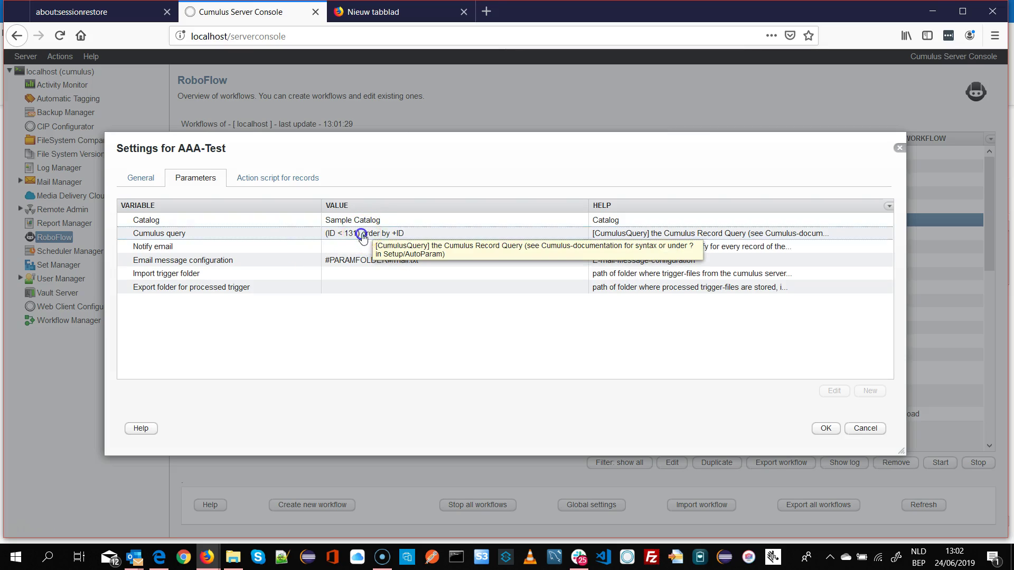
{"action": "double_click", "coordinate": [364, 237]}
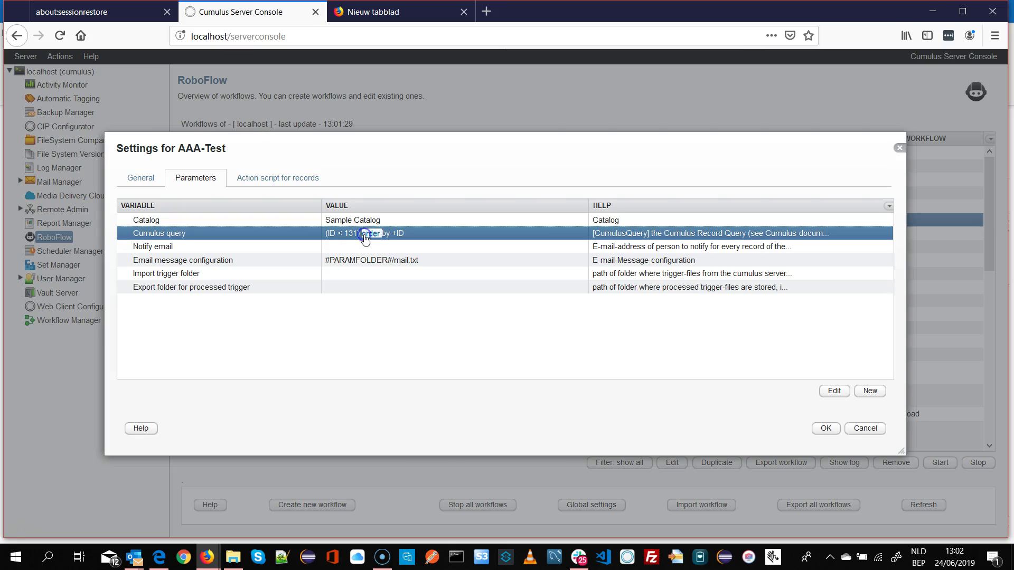
Copy and remove the sort clause "order by +ID" from the Cumulus query, and paste it back.
{"action": "left_click_drag", "start_coordinate": [371, 272], "coordinate": [484, 278]}
{"action": "key", "text": "ctrl+c"}
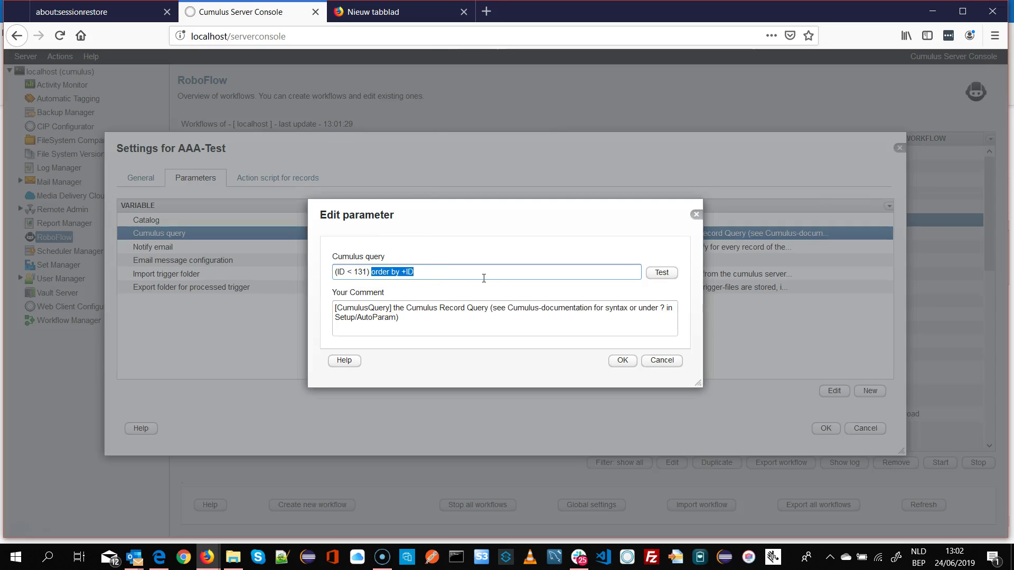
{"action": "key", "text": "BackSpace"}
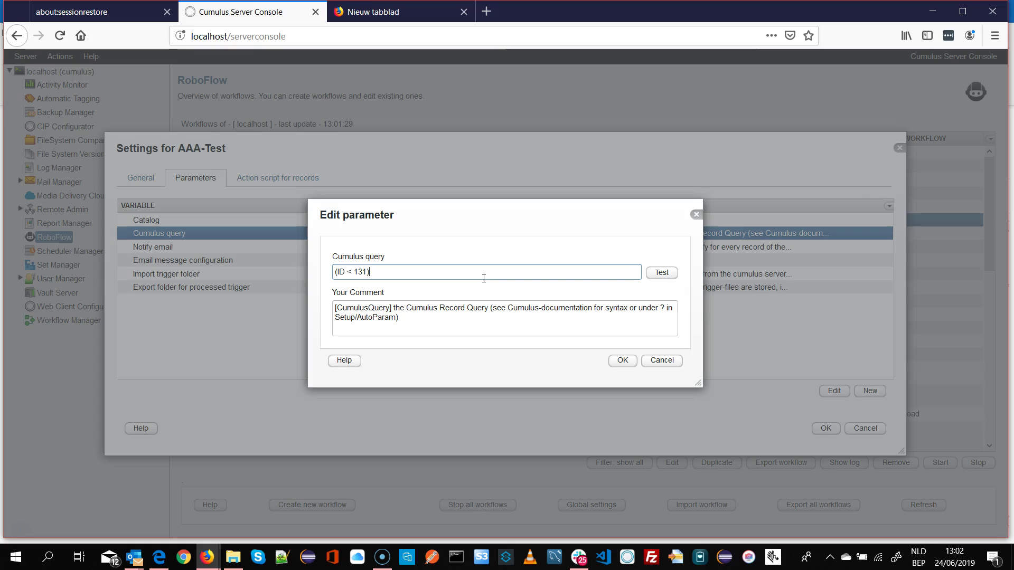
{"action": "key", "text": "ctrl+v"}
Replace the sort field in the Cumulus query's order by clause with Record Name.
{"action": "key", "text": "Left"}
{"action": "key", "text": "Left"}
{"action": "key", "text": "Left"}
{"action": "key", "text": "Left"}
{"action": "key", "text": "shift+Right"}
{"action": "key", "text": "shift+Right"}
{"action": "key", "text": "BackSpace"}
{"action": "key", "text": "BackSpace"}
{"action": "type", "text": "Record "}
{"action": "type", "text": "Name"}
Try plus and minus signs and the keywords DESC and DESCENDING as the sort direction for Record Name, and remove them.
{"action": "type", "text": "+"}
{"action": "key", "text": "BackSpace"}
{"action": "type", "text": "-"}
{"action": "key", "text": "BackSpace"}
{"action": "type", "text": "DESC"}
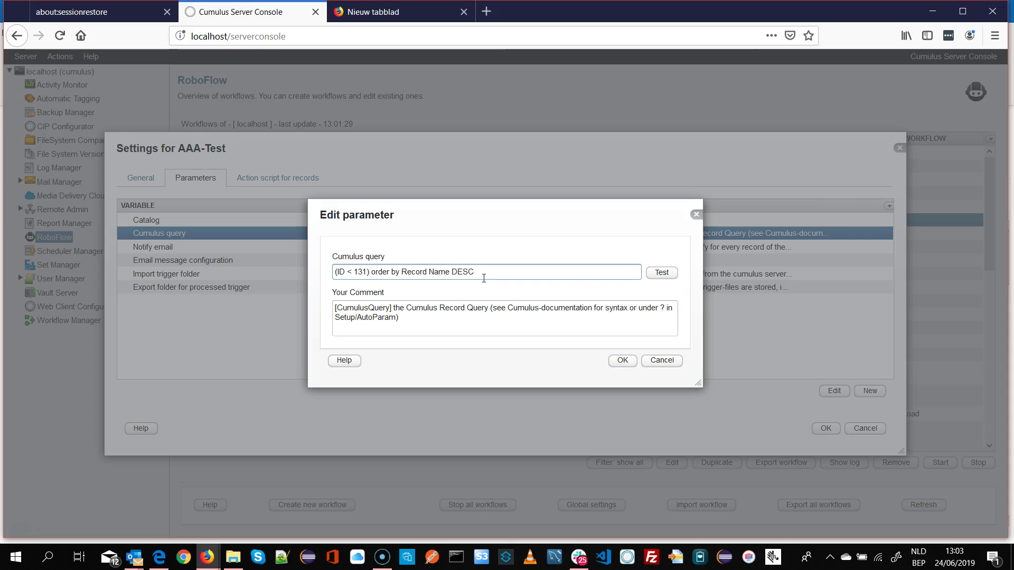
{"action": "type", "text": "ENDIN"}
{"action": "type", "text": "D"}
{"action": "key", "text": "BackSpace"}
{"action": "type", "text": "G"}
{"action": "key", "text": "BackSpace"}
{"action": "key", "text": "BackSpace"}
{"action": "key", "text": "BackSpace"}
{"action": "key", "text": "BackSpace"}
{"action": "key", "text": "BackSpace"}
{"action": "key", "text": "BackSpace"}
{"action": "key", "text": "BackSpace"}
{"action": "key", "text": "BackSpace"}
{"action": "key", "text": "BackSpace"}
{"action": "key", "text": "BackSpace"}
Complete the sort clause as "order by -Record Name" and apply the Cumulus query.
{"action": "type", "text": "-"}
{"action": "left_click", "coordinate": [624, 360]}
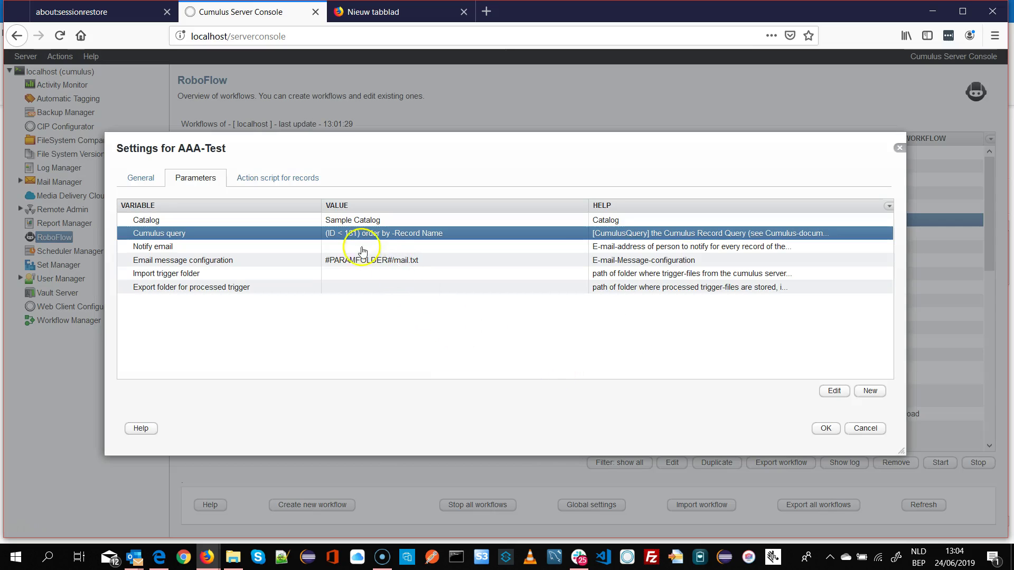
Reopen the Cumulus query, strip the parentheses around ID < 131, and add the condition "&& status == fasle" before the sort clause.
{"action": "double_click", "coordinate": [350, 235]}
{"action": "left_click", "coordinate": [336, 274]}
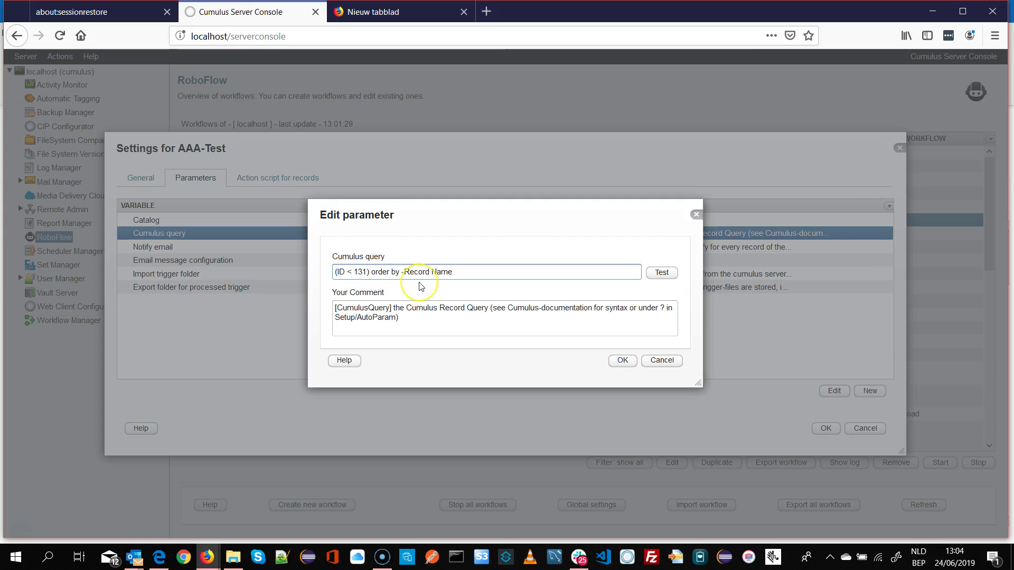
{"action": "key", "text": "BackSpace"}
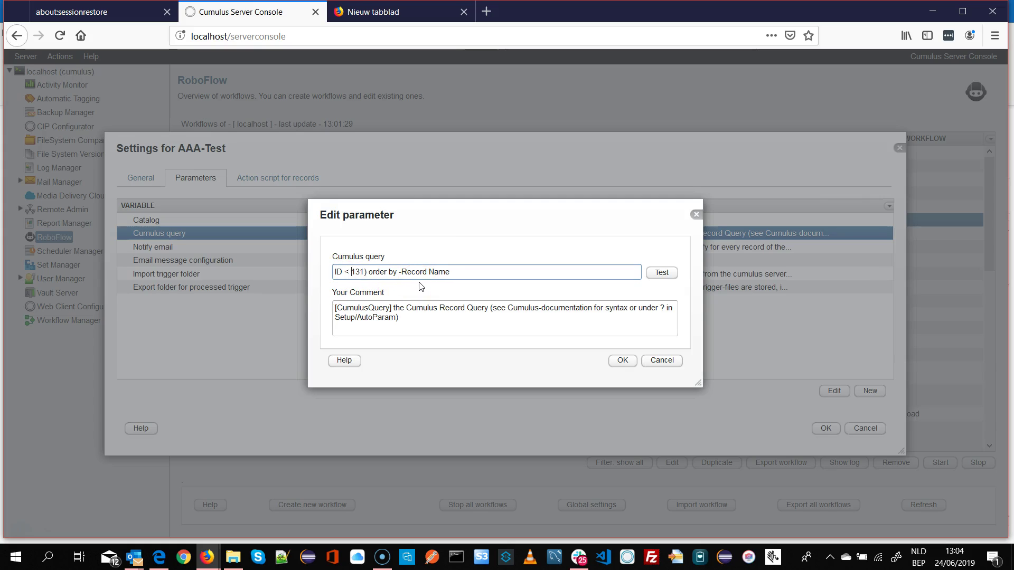
{"action": "key", "text": "Right"}
{"action": "key", "text": "Right"}
{"action": "key", "text": "Right"}
{"action": "key", "text": "Right"}
{"action": "key", "text": "BackSpace"}
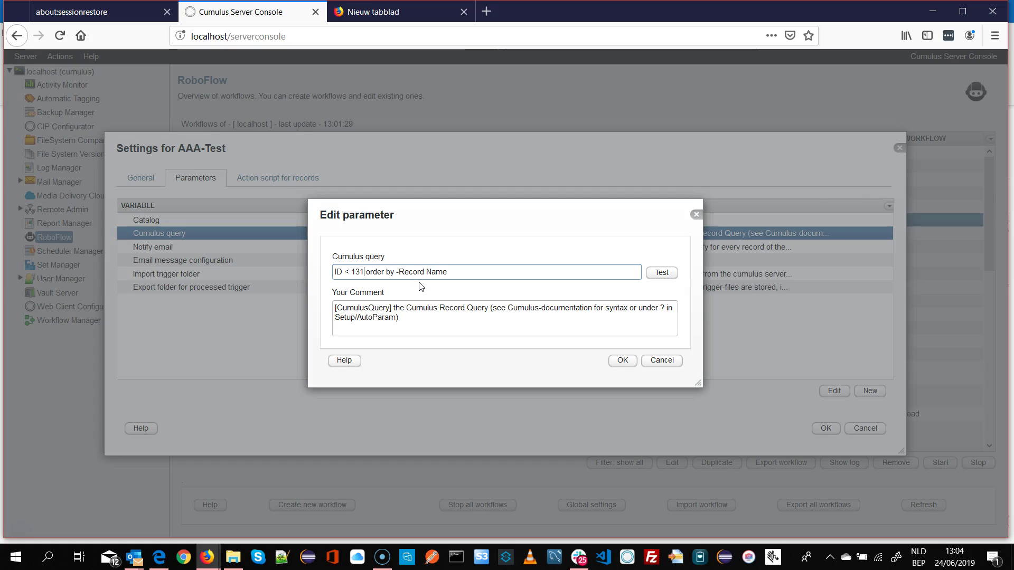
{"action": "type", "text": "&& status =="}
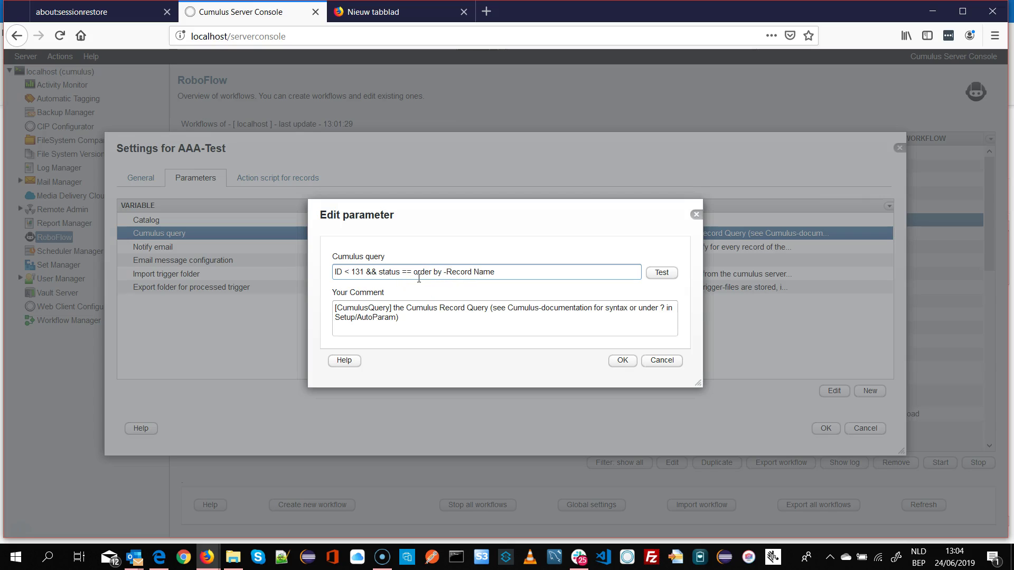
{"action": "type", "text": " fasle"}
Remove the added status condition from the Cumulus query.
{"action": "key", "text": "BackSpace"}
{"action": "key", "text": "BackSpace"}
{"action": "key", "text": "BackSpace"}
{"action": "key", "text": "BackSpace"}
{"action": "key", "text": "BackSpace"}
{"action": "key", "text": "BackSpace"}
{"action": "key", "text": "BackSpace"}
{"action": "key", "text": "BackSpace"}
{"action": "key", "text": "BackSpace"}
{"action": "key", "text": "BackSpace"}
{"action": "key", "text": "BackSpace"}
{"action": "key", "text": "BackSpace"}
{"action": "key", "text": "BackSpace"}
{"action": "key", "text": "BackSpace"}
{"action": "key", "text": "BackSpace"}
{"action": "key", "text": "BackSpace"}
{"action": "key", "text": "BackSpace"}
{"action": "key", "text": "BackSpace"}
{"action": "key", "text": "BackSpace"}
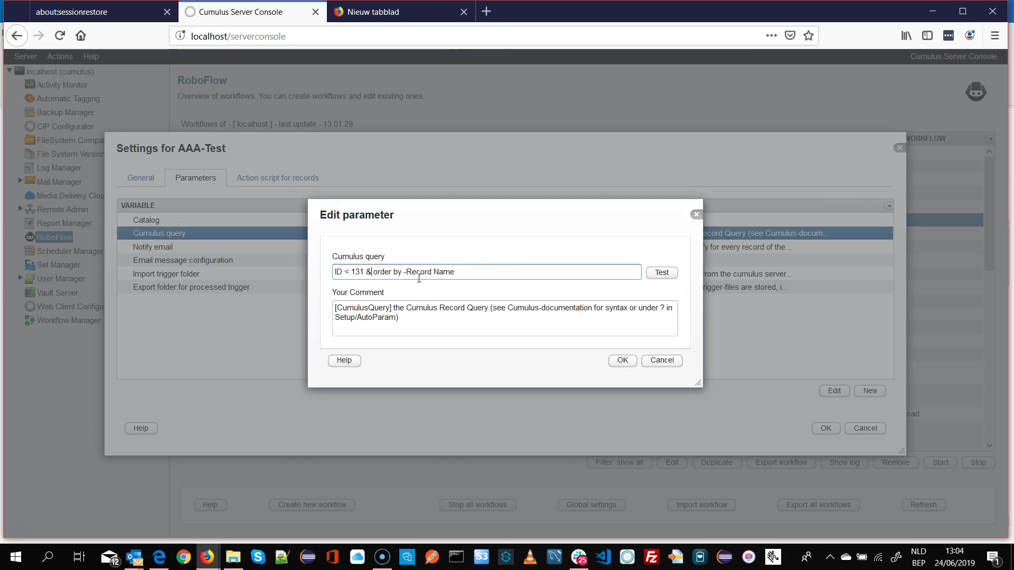
Put ID < 131 back in parentheses and add the parenthesised condition "&& (status == fasle)" before the sort clause.
{"action": "type", "text": ")"}
{"action": "type", "text": "("}
{"action": "key", "text": "Right"}
{"action": "key", "text": "Right"}
{"action": "key", "text": "Right"}
{"action": "type", "text": "&& (status"}
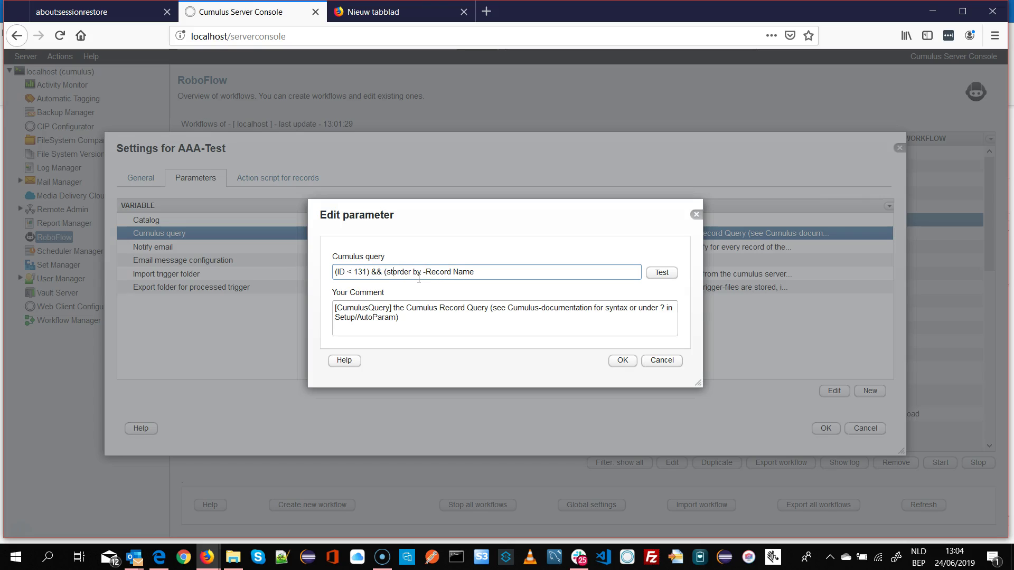
{"action": "type", "text": " == fasle)"}
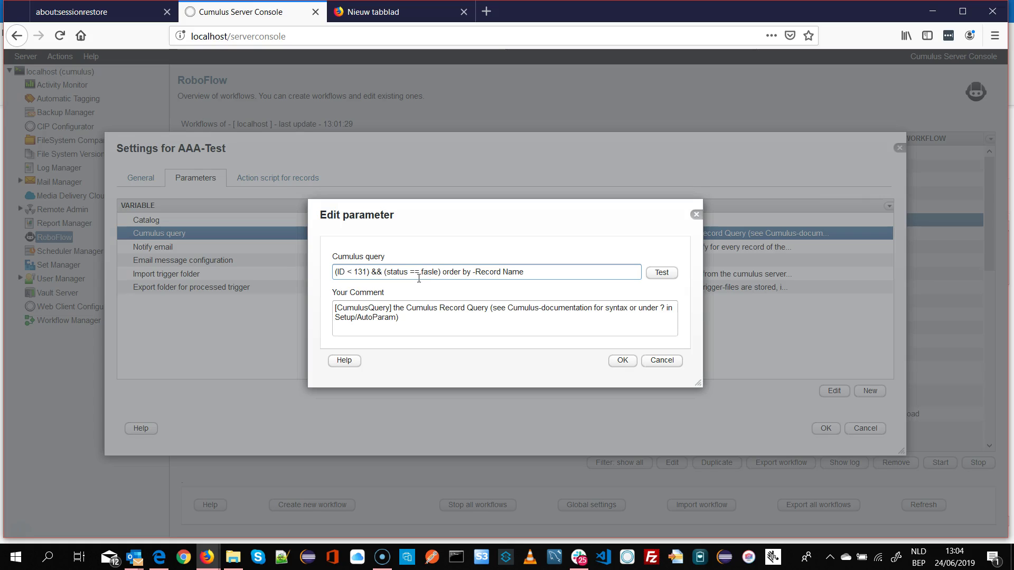
Delete the parenthesised status condition and apply the query as "(ID < 131) order by -Record Name".
{"action": "key", "text": "BackSpace"}
{"action": "key", "text": "BackSpace"}
{"action": "key", "text": "BackSpace"}
{"action": "key", "text": "BackSpace"}
{"action": "key", "text": "BackSpace"}
{"action": "key", "text": "BackSpace"}
{"action": "key", "text": "BackSpace"}
{"action": "key", "text": "BackSpace"}
{"action": "key", "text": "BackSpace"}
{"action": "key", "text": "BackSpace"}
{"action": "key", "text": "BackSpace"}
{"action": "key", "text": "BackSpace"}
{"action": "key", "text": "BackSpace"}
{"action": "key", "text": "BackSpace"}
{"action": "key", "text": "BackSpace"}
{"action": "key", "text": "BackSpace"}
{"action": "key", "text": "BackSpace"}
{"action": "key", "text": "BackSpace"}
{"action": "key", "text": "BackSpace"}
{"action": "key", "text": "BackSpace"}
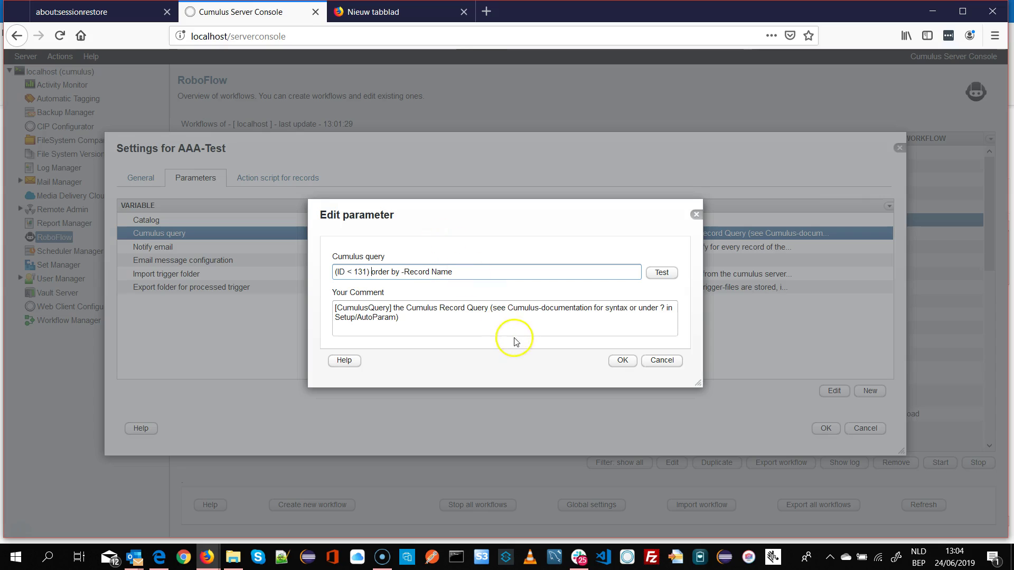
{"action": "left_click", "coordinate": [621, 361]}
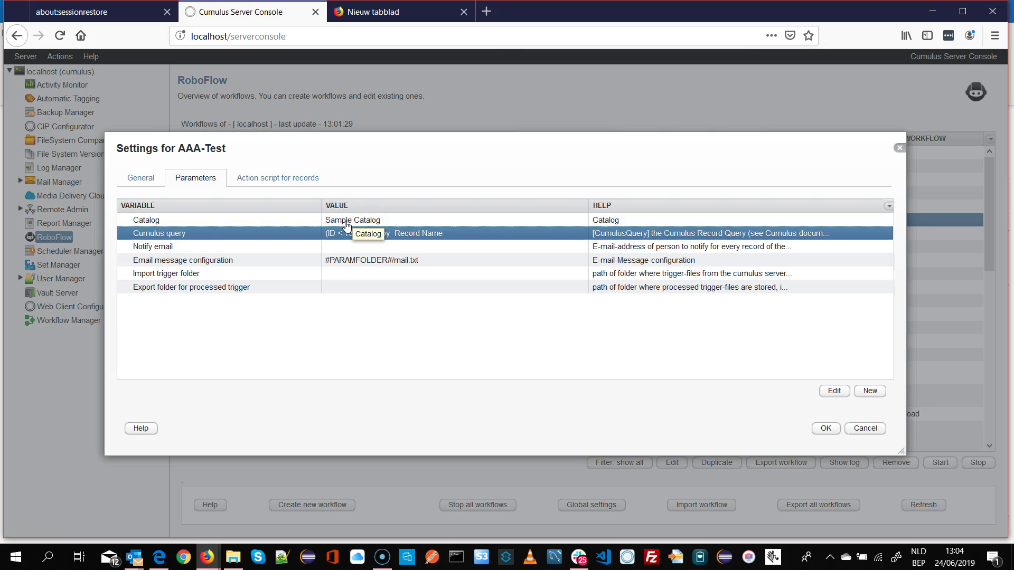
Compare the workflow's action script for records with its parameters, focusing on the open-catalog action.
{"action": "left_click", "coordinate": [290, 178]}
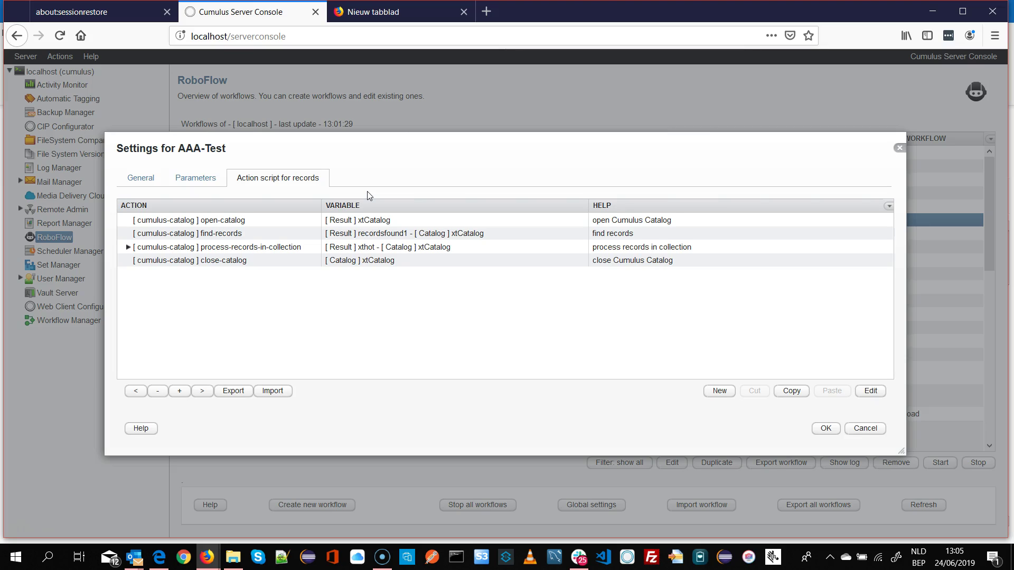
{"action": "left_click", "coordinate": [197, 178]}
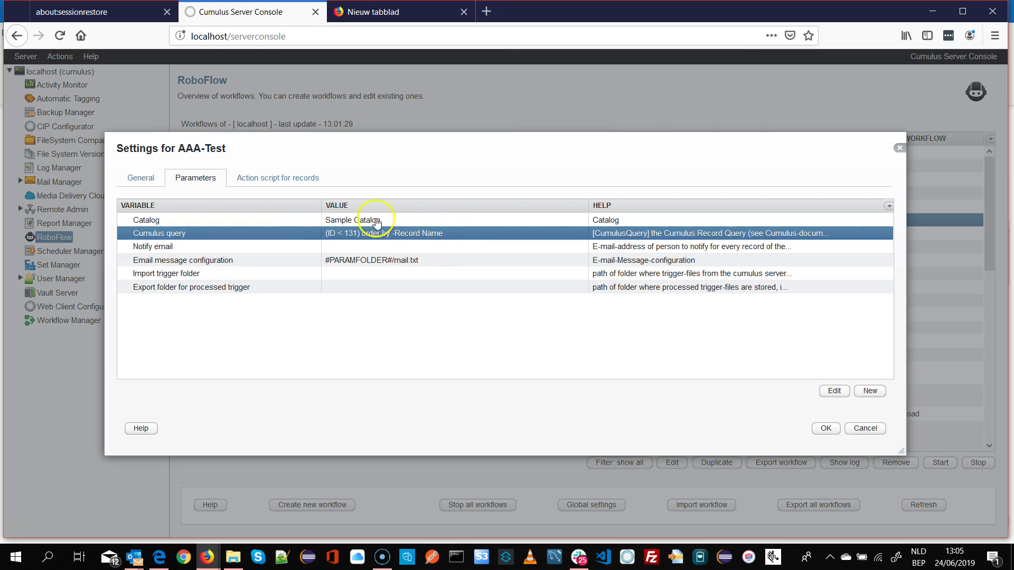
{"action": "left_click", "coordinate": [257, 178]}
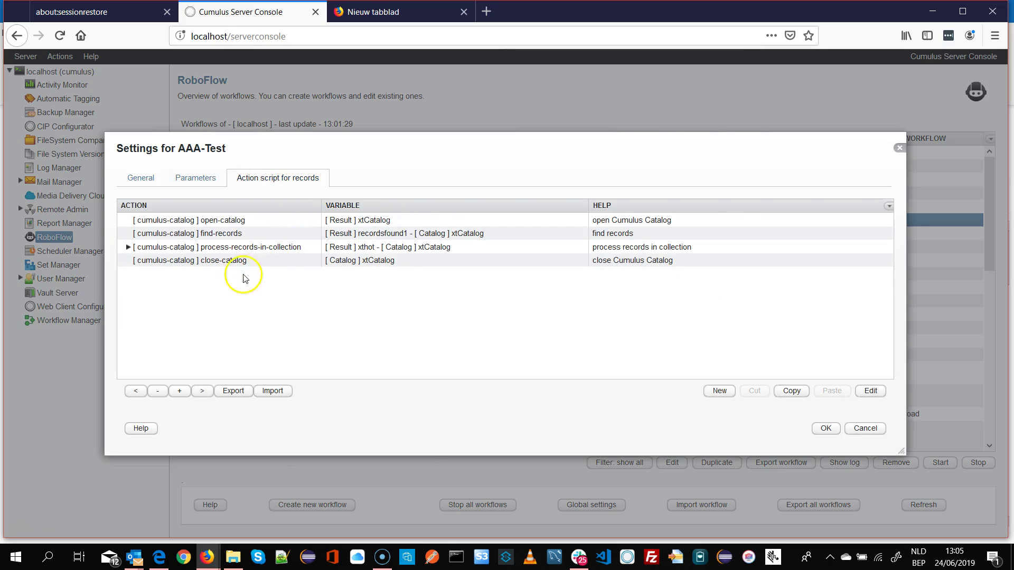
{"action": "left_click", "coordinate": [236, 221]}
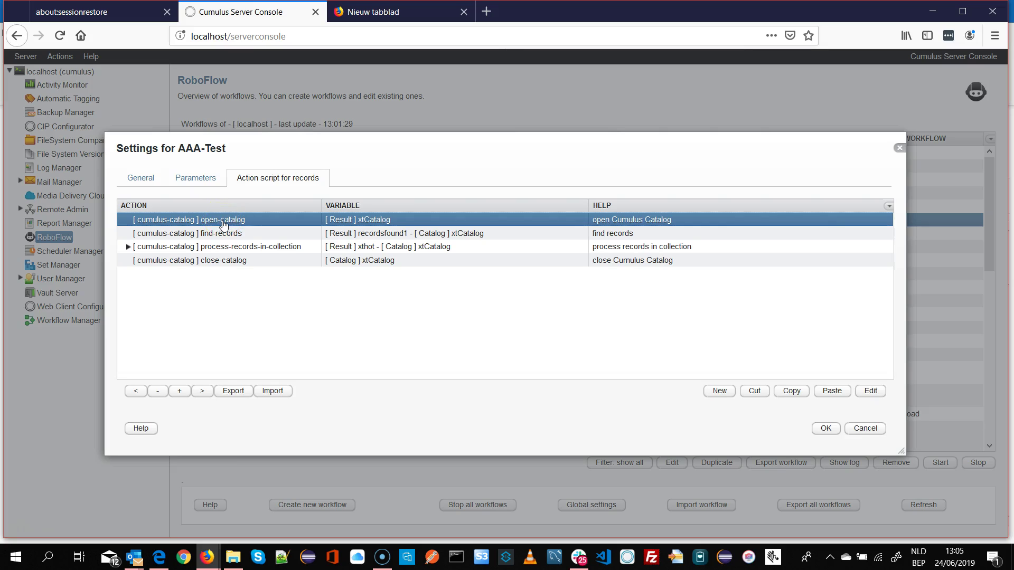
{"action": "left_click", "coordinate": [199, 180]}
{"action": "left_click", "coordinate": [239, 221]}
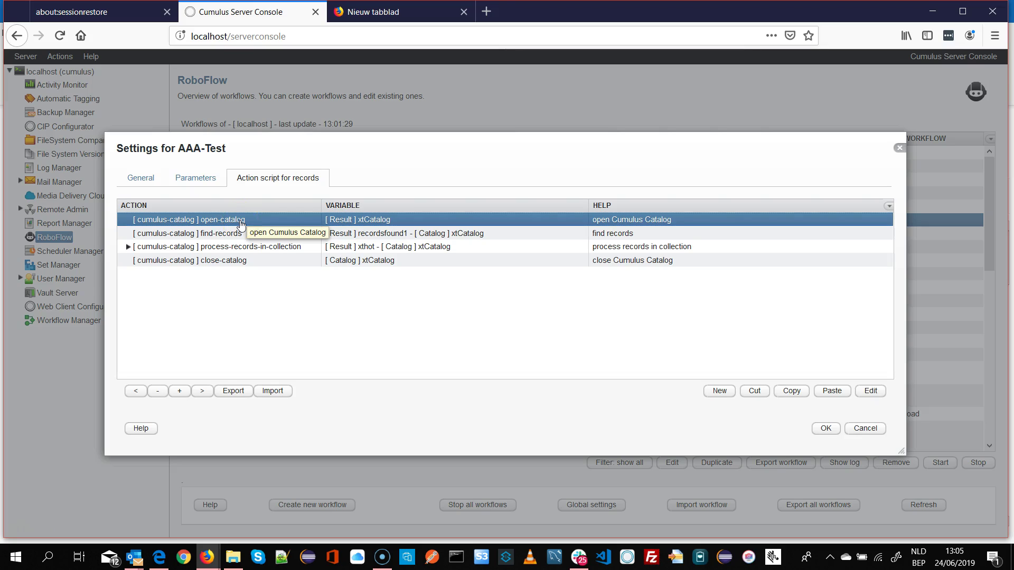
Inspect the find-records action's record query, sort clause and output variable, and close its settings.
{"action": "double_click", "coordinate": [232, 233]}
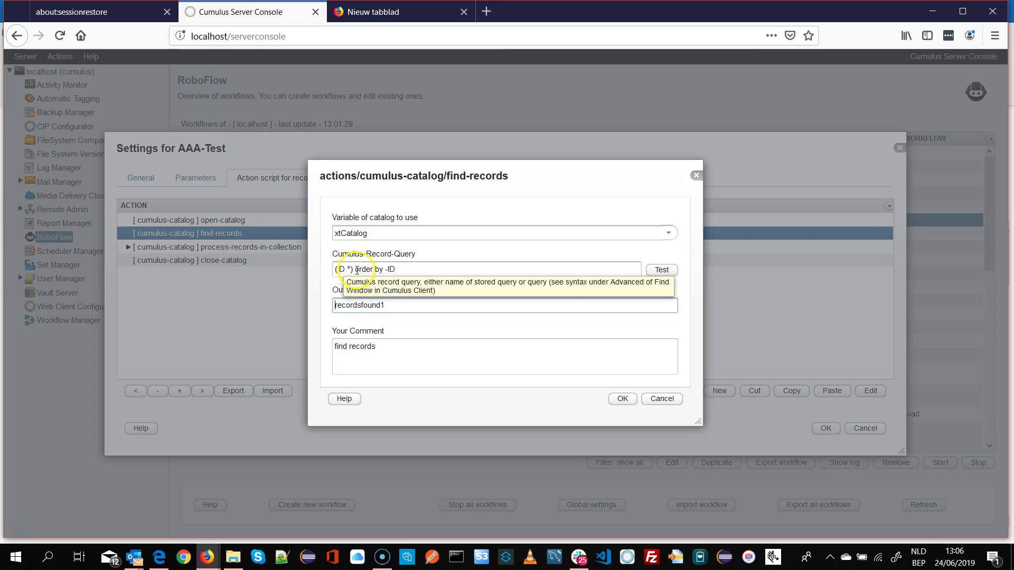
{"action": "left_click", "coordinate": [392, 269]}
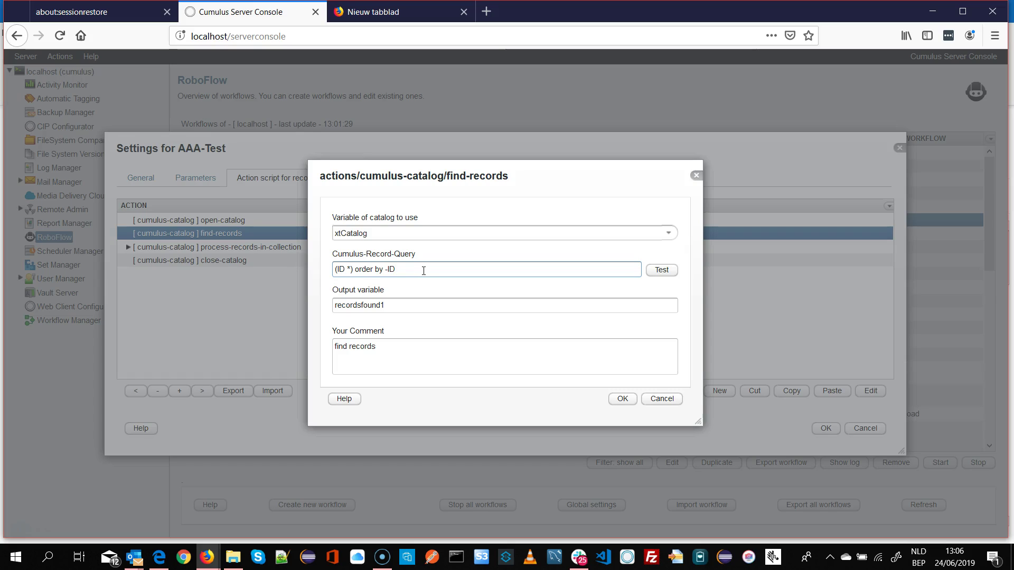
{"action": "left_click", "coordinate": [398, 299]}
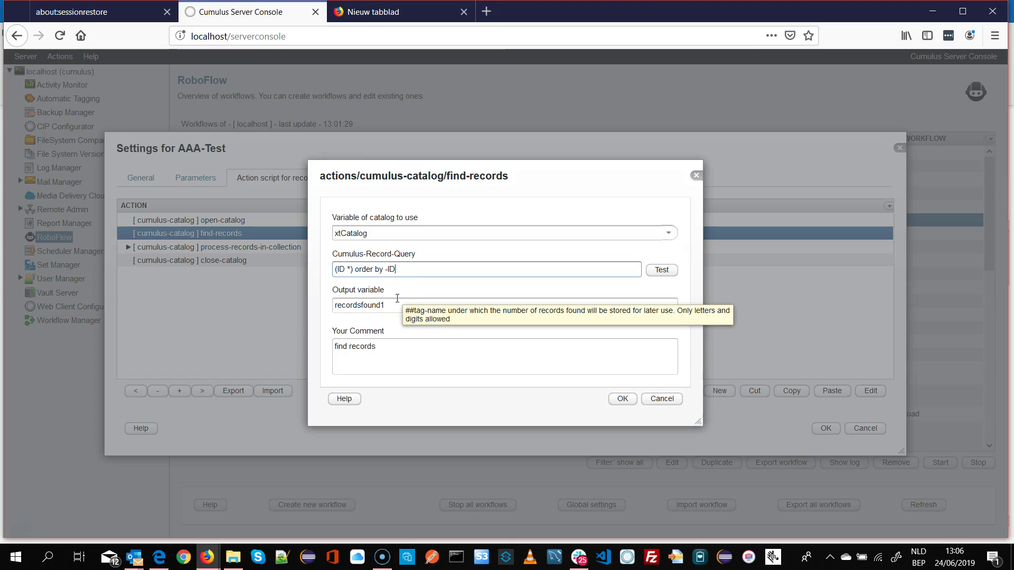
{"action": "double_click", "coordinate": [365, 305]}
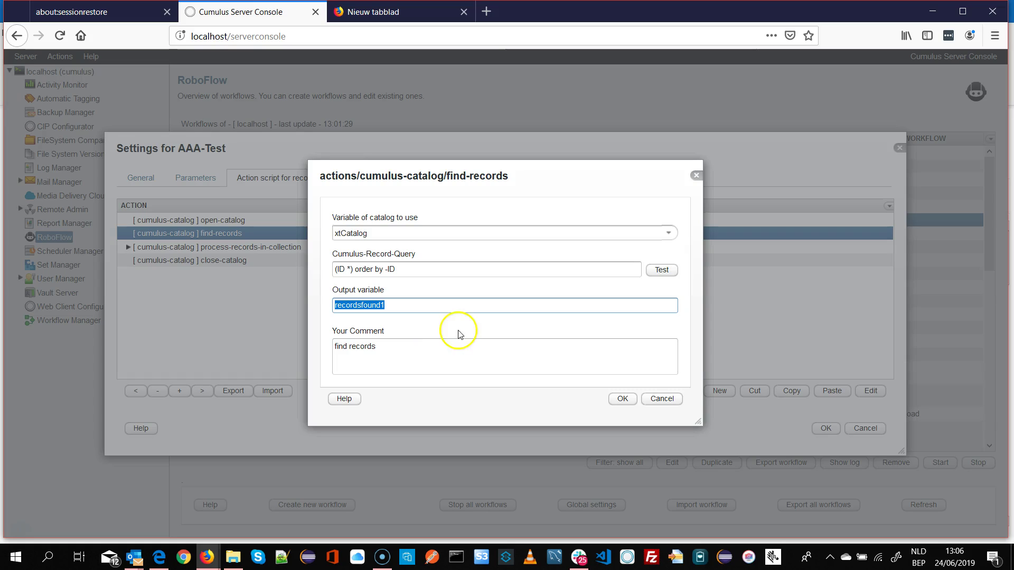
{"action": "left_click_drag", "start_coordinate": [353, 273], "coordinate": [440, 273]}
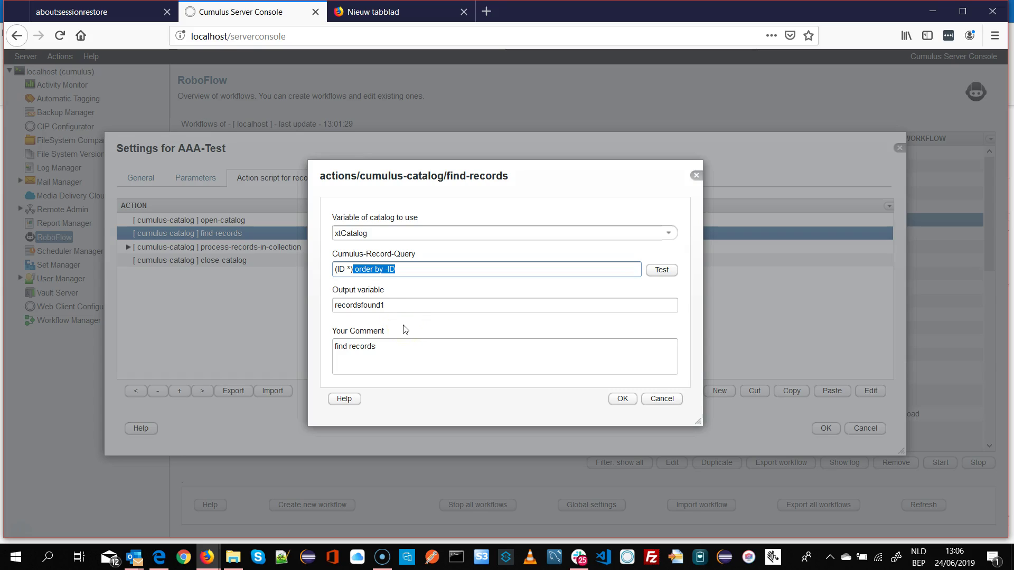
{"action": "left_click", "coordinate": [403, 302]}
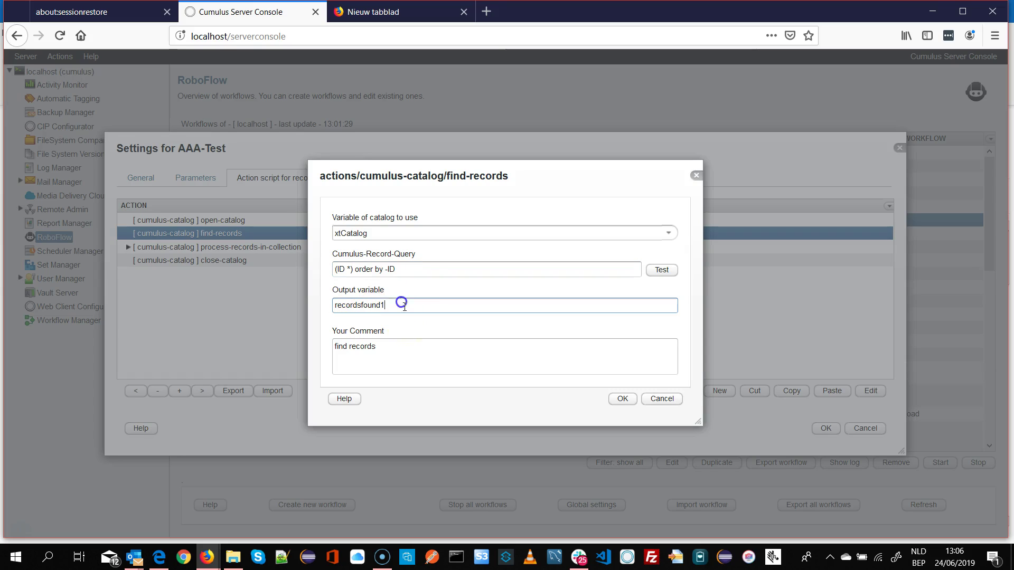
{"action": "left_click", "coordinate": [620, 399]}
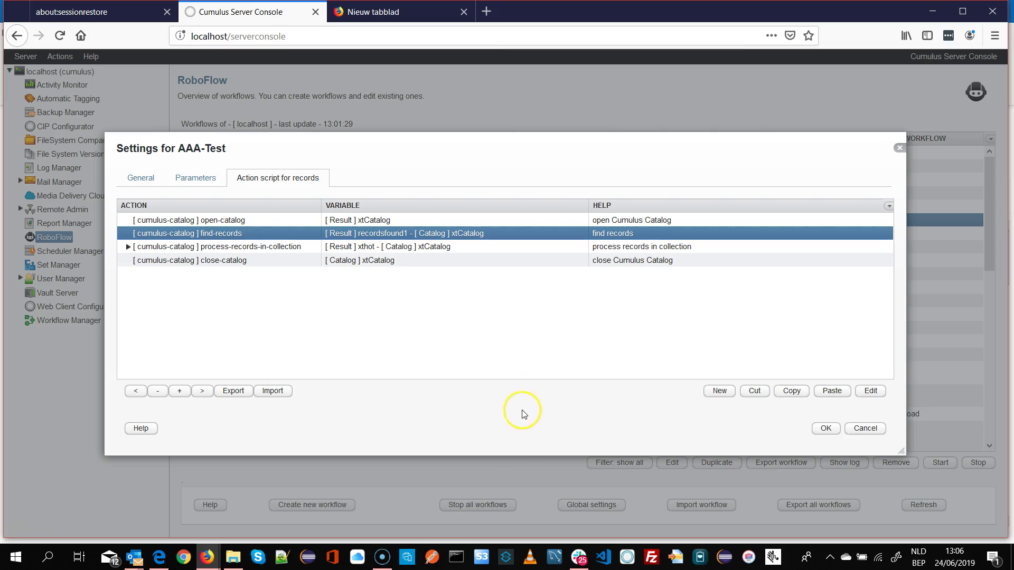
Inspect the process-records-in-collection action's catalog and output variables, and expand its nested actions to examine store-record-field-value-as-text.
{"action": "double_click", "coordinate": [282, 249]}
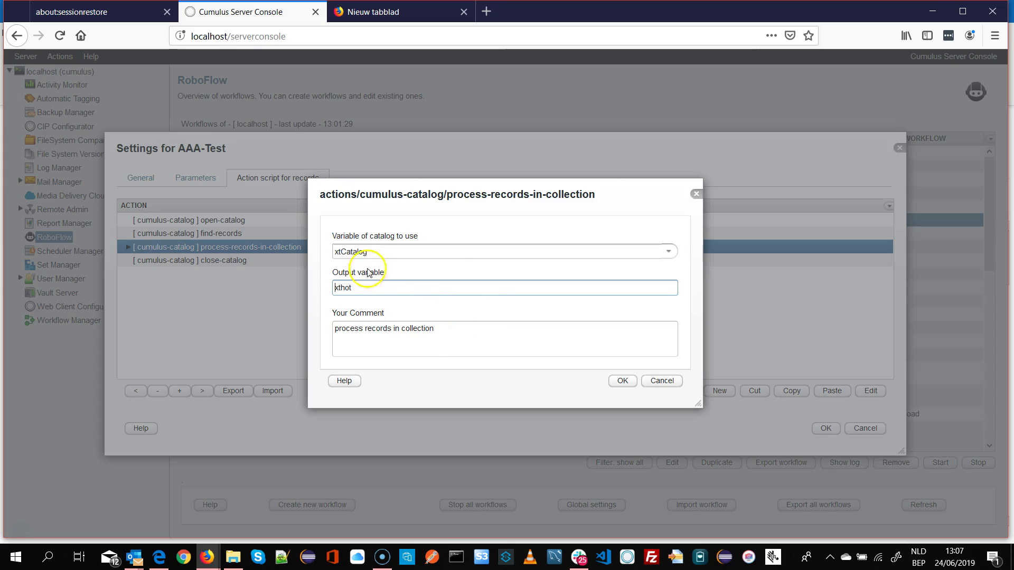
{"action": "left_click", "coordinate": [669, 252]}
{"action": "left_click", "coordinate": [669, 253]}
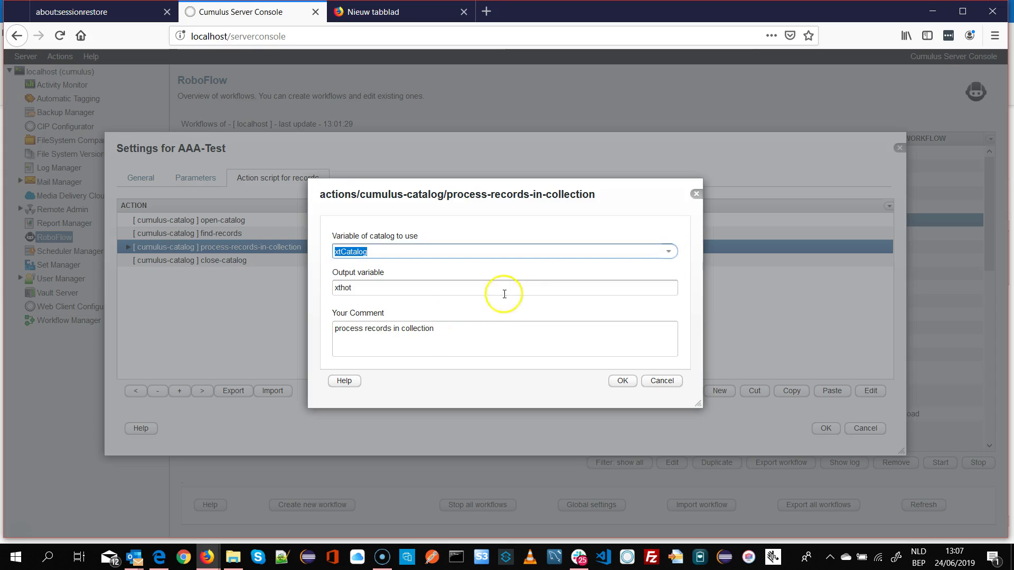
{"action": "left_click", "coordinate": [372, 291]}
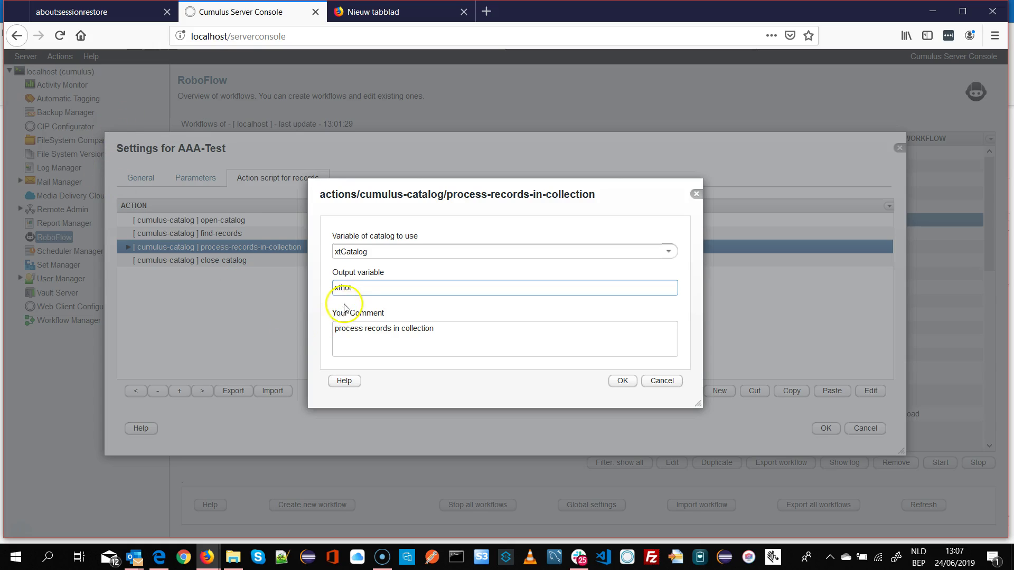
{"action": "left_click", "coordinate": [622, 383]}
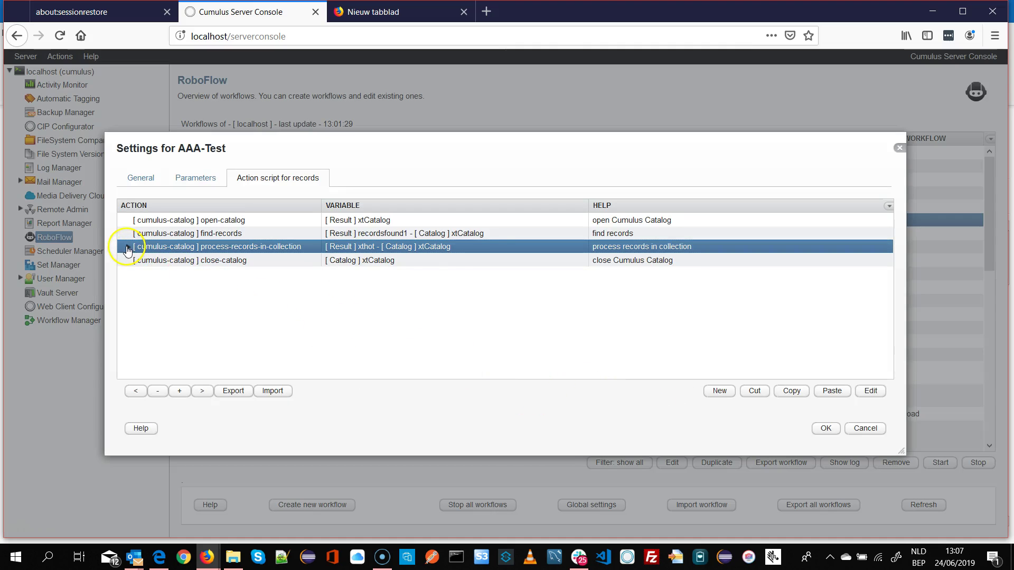
{"action": "left_click", "coordinate": [129, 247]}
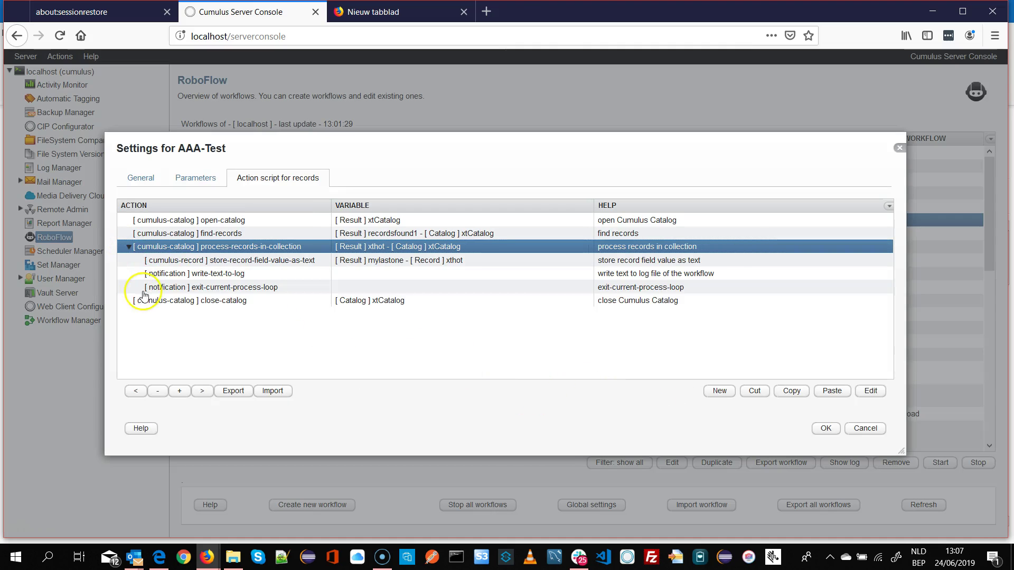
{"action": "left_click", "coordinate": [238, 261]}
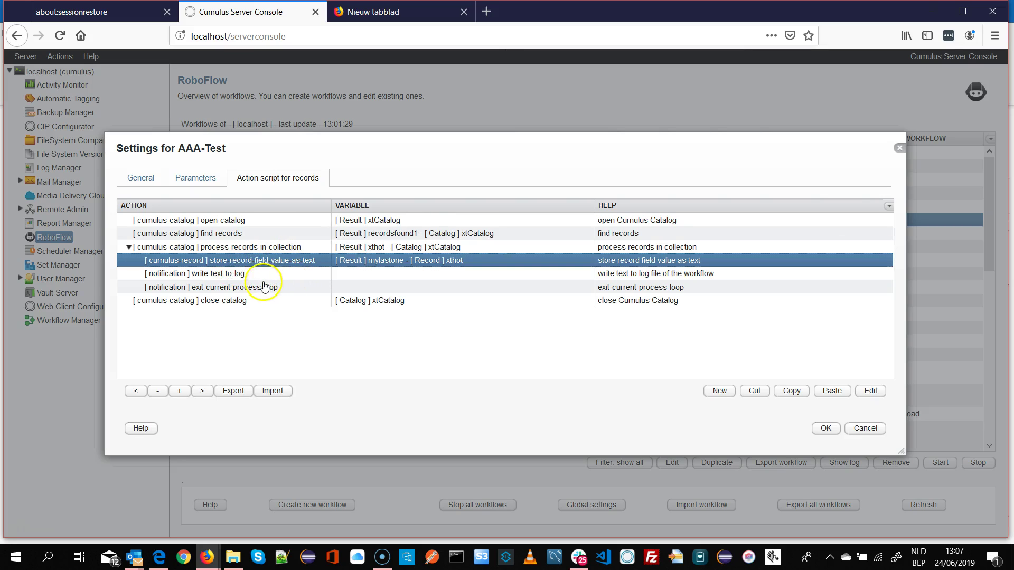
Review the loop actions and inspect store-record-field-value-as-text's record variable, field name and output variable, leaving its settings unchanged.
{"action": "left_click", "coordinate": [194, 291]}
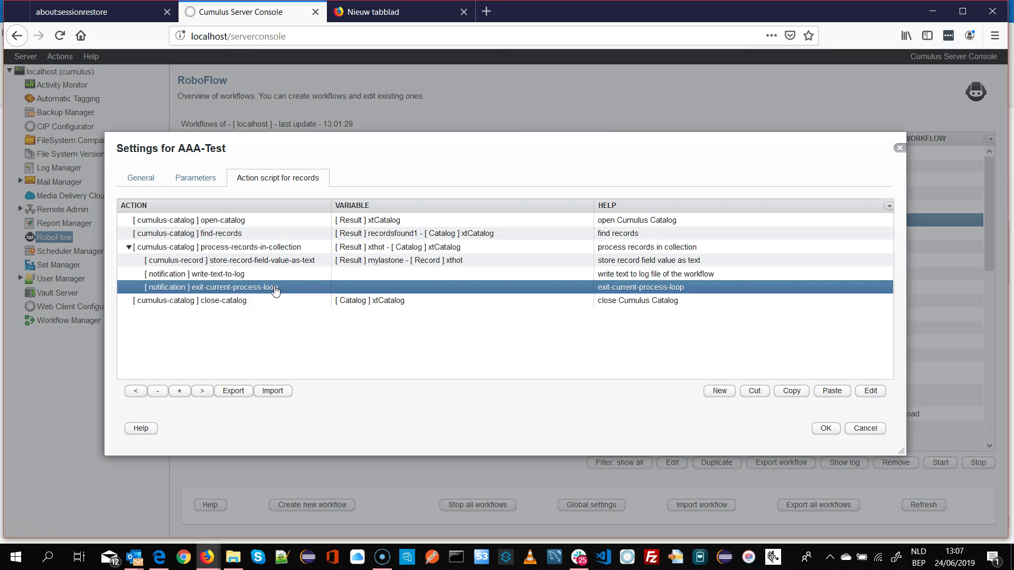
{"action": "left_click", "coordinate": [278, 249]}
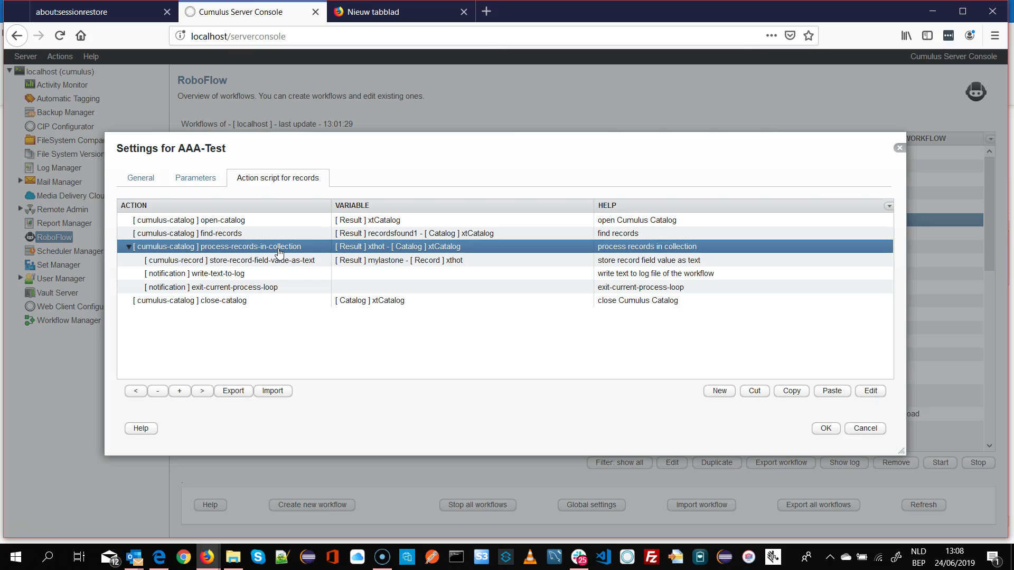
{"action": "left_click", "coordinate": [214, 265]}
{"action": "double_click", "coordinate": [213, 263]}
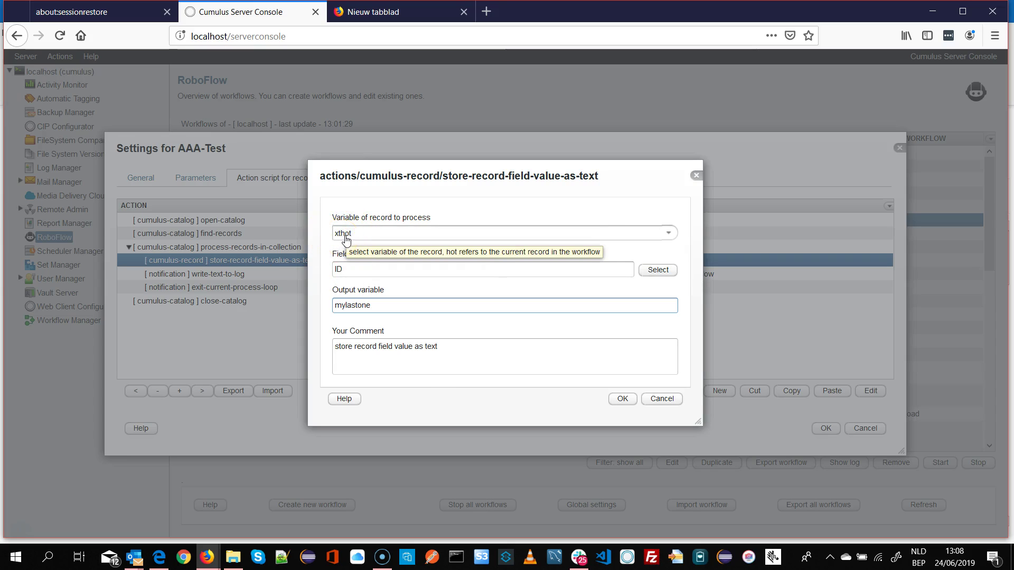
{"action": "double_click", "coordinate": [353, 306]}
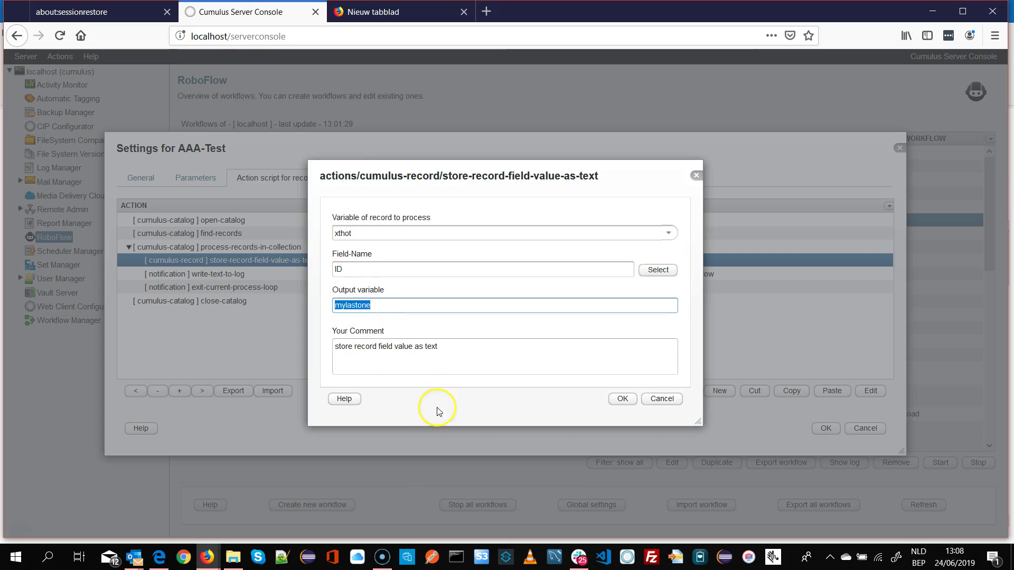
{"action": "left_click", "coordinate": [660, 401]}
Inspect write-text-to-log's log text, review exit-current-process-loop, and collapse process-records-in-collection to examine close-catalog.
{"action": "double_click", "coordinate": [243, 275]}
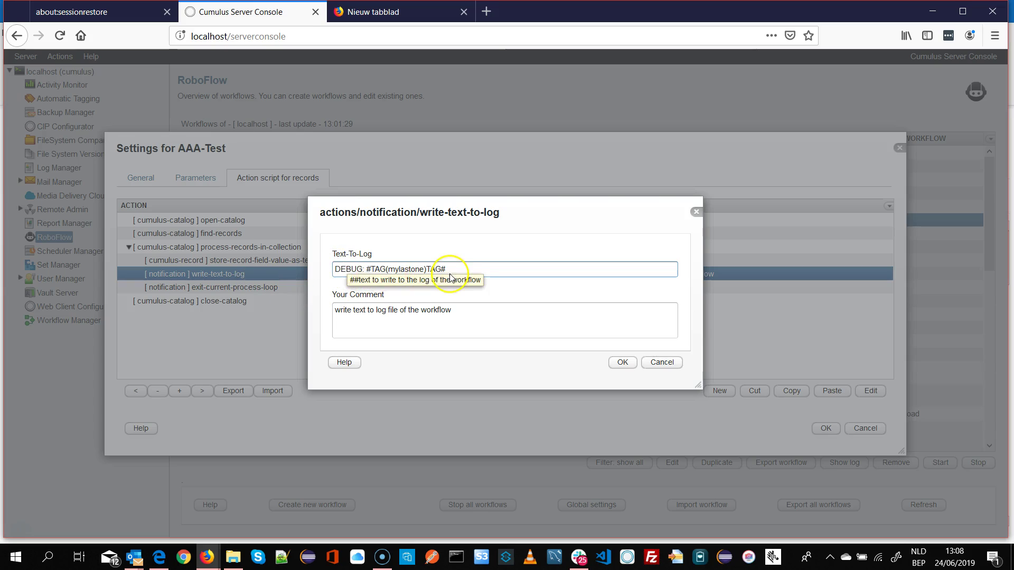
{"action": "left_click", "coordinate": [658, 364]}
{"action": "left_click", "coordinate": [250, 288]}
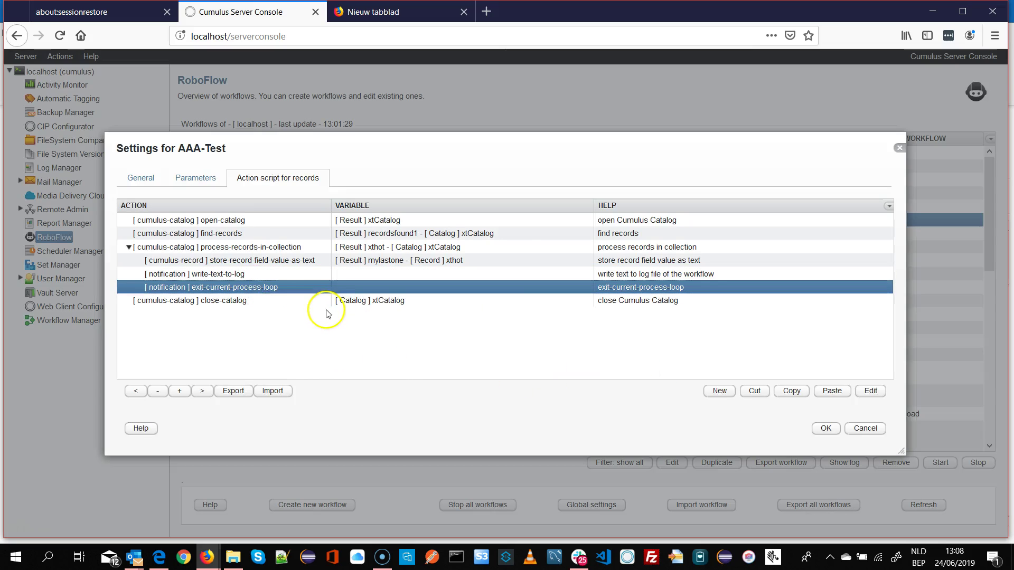
{"action": "left_click", "coordinate": [141, 248]}
{"action": "left_click", "coordinate": [128, 247]}
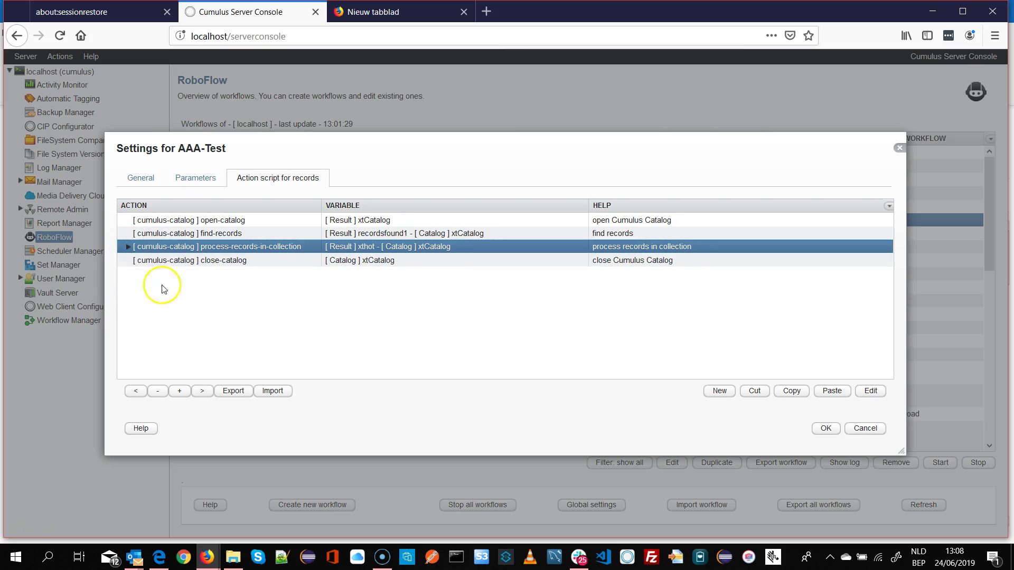
{"action": "left_click", "coordinate": [228, 264]}
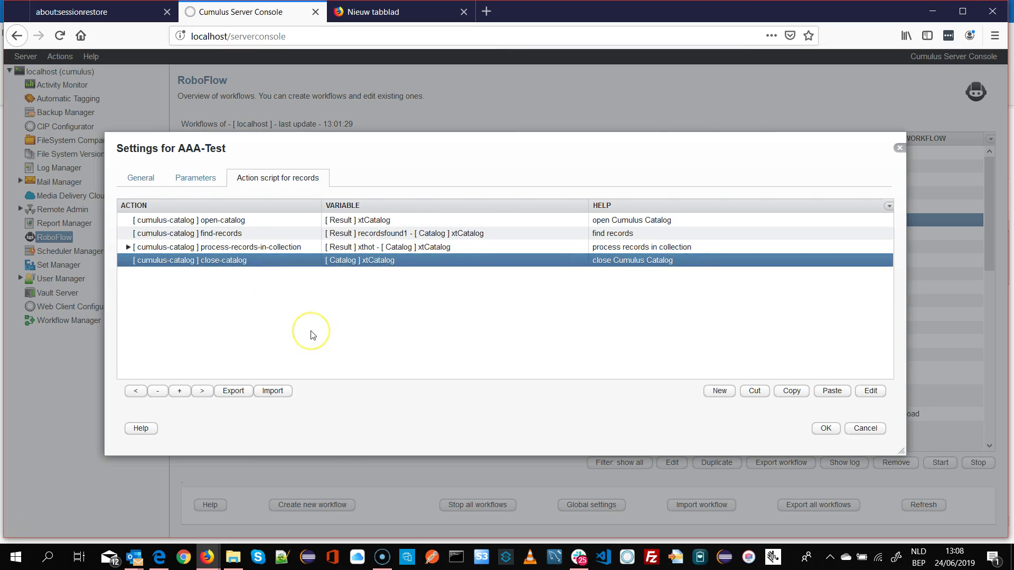
Compare the workflow's catalog and query parameters with the open-catalog and close-catalog actions in the script.
{"action": "left_click", "coordinate": [190, 177]}
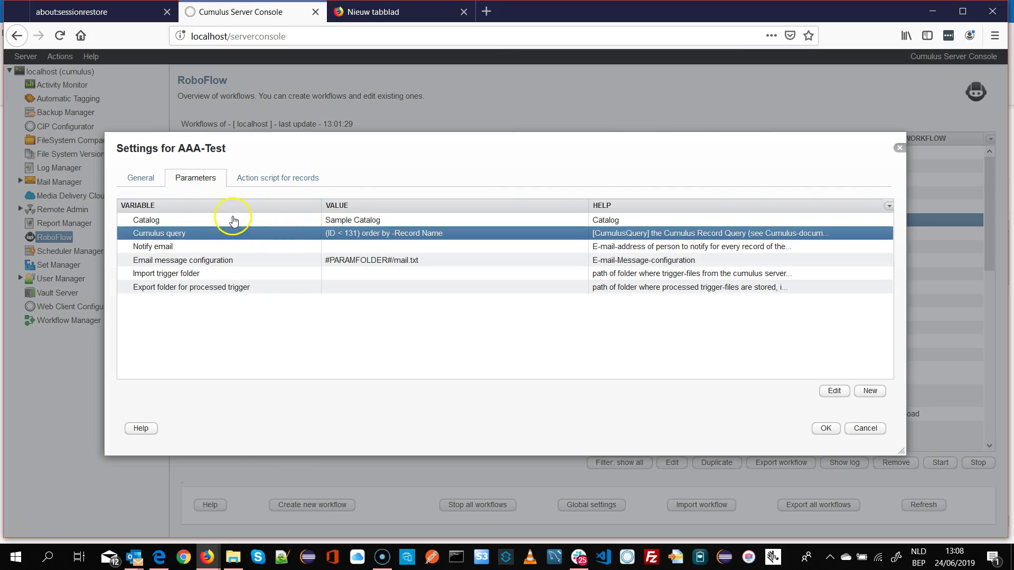
{"action": "left_click", "coordinate": [242, 178]}
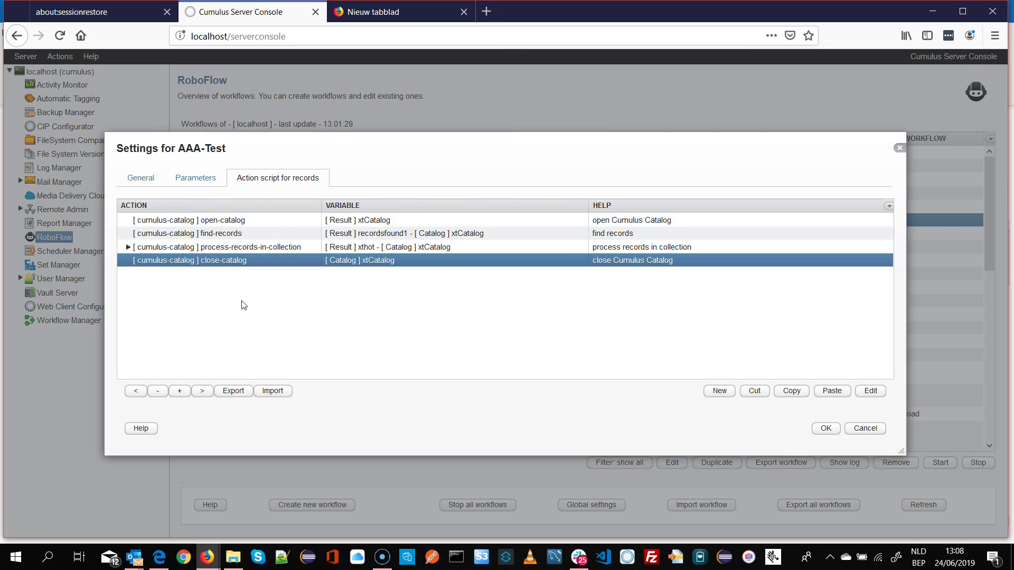
{"action": "left_click", "coordinate": [240, 221]}
{"action": "left_click", "coordinate": [229, 261]}
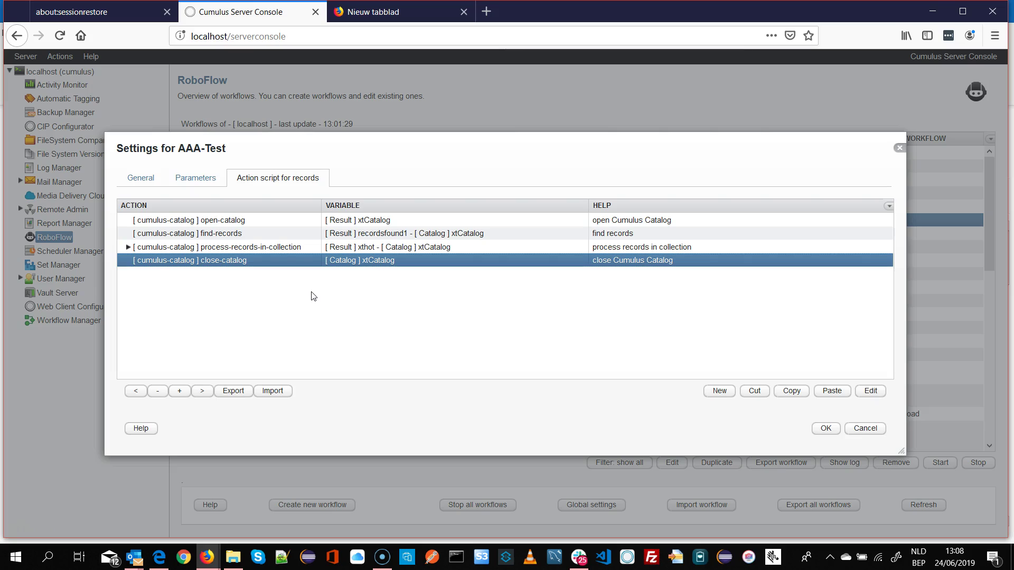
Add a conditional test-workflow-progress action after the open-catalog action.
{"action": "left_click", "coordinate": [229, 220]}
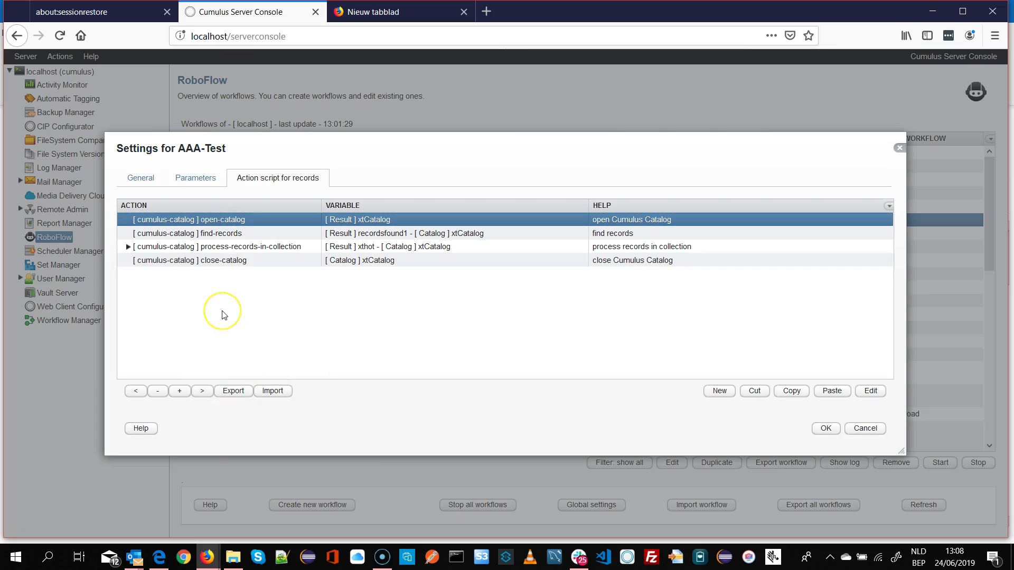
{"action": "left_click", "coordinate": [711, 390]}
{"action": "left_click", "coordinate": [681, 246]}
{"action": "left_click", "coordinate": [680, 247]}
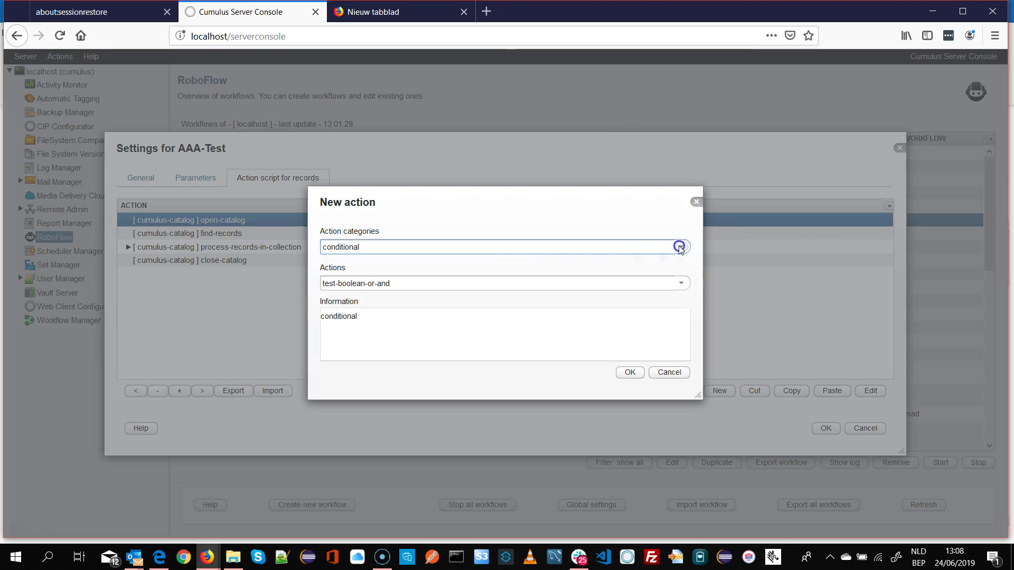
{"action": "left_click", "coordinate": [682, 283]}
{"action": "left_click", "coordinate": [359, 420]}
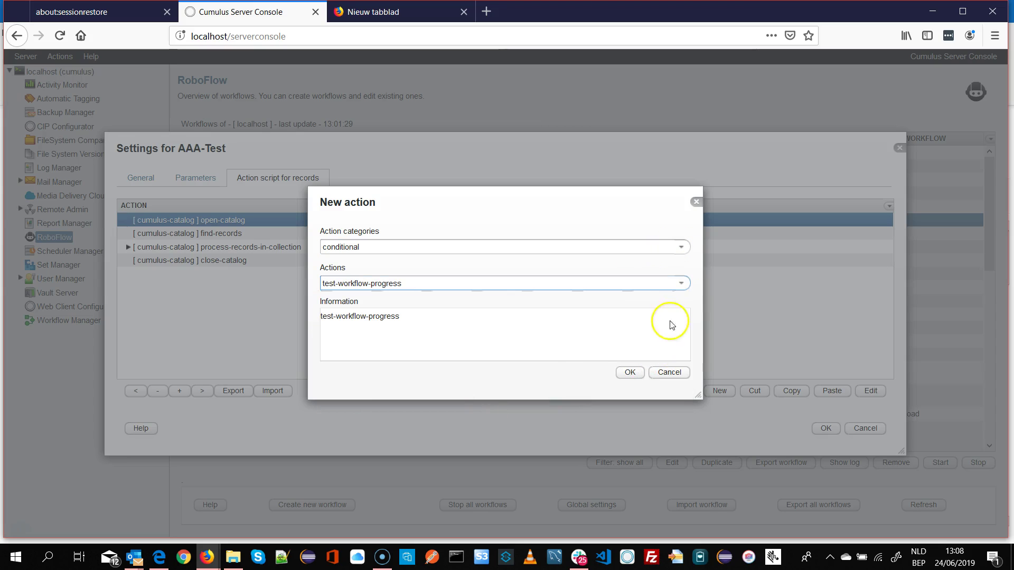
{"action": "left_click", "coordinate": [629, 373]}
Set the new condition's workflow progress to First-Item-Of-Loop and its output variable to test-first, and apply it.
{"action": "left_click", "coordinate": [667, 251]}
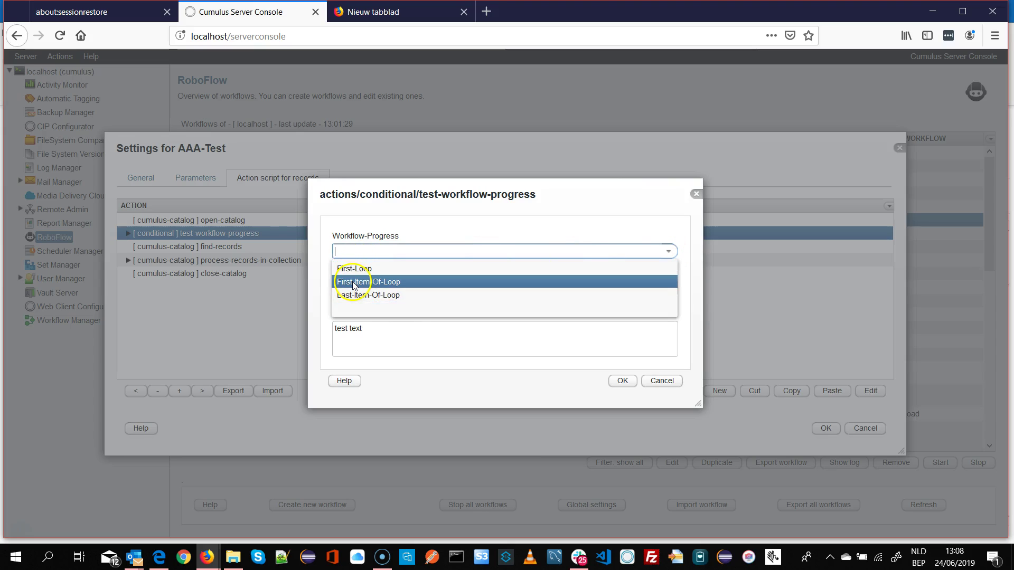
{"action": "left_click", "coordinate": [354, 283]}
{"action": "double_click", "coordinate": [368, 288]}
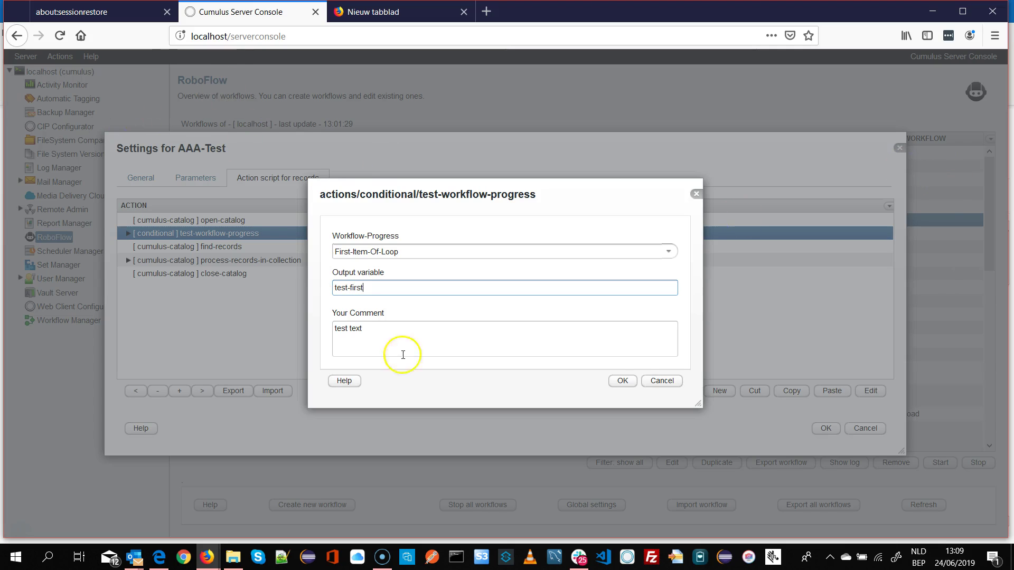
{"action": "left_click", "coordinate": [623, 381]}
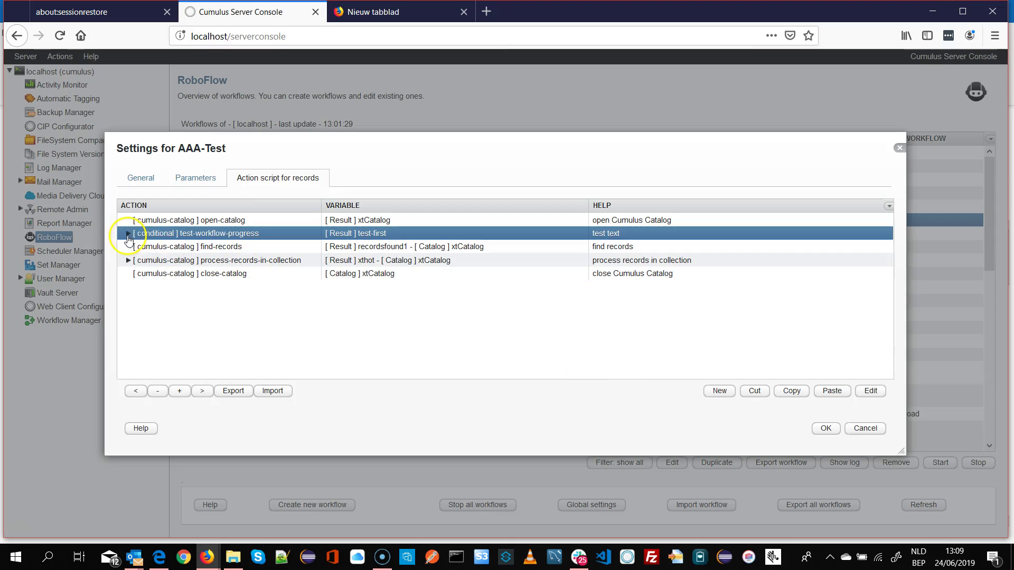
Move the open-catalog action inside the test-first condition.
{"action": "left_click", "coordinate": [146, 221]}
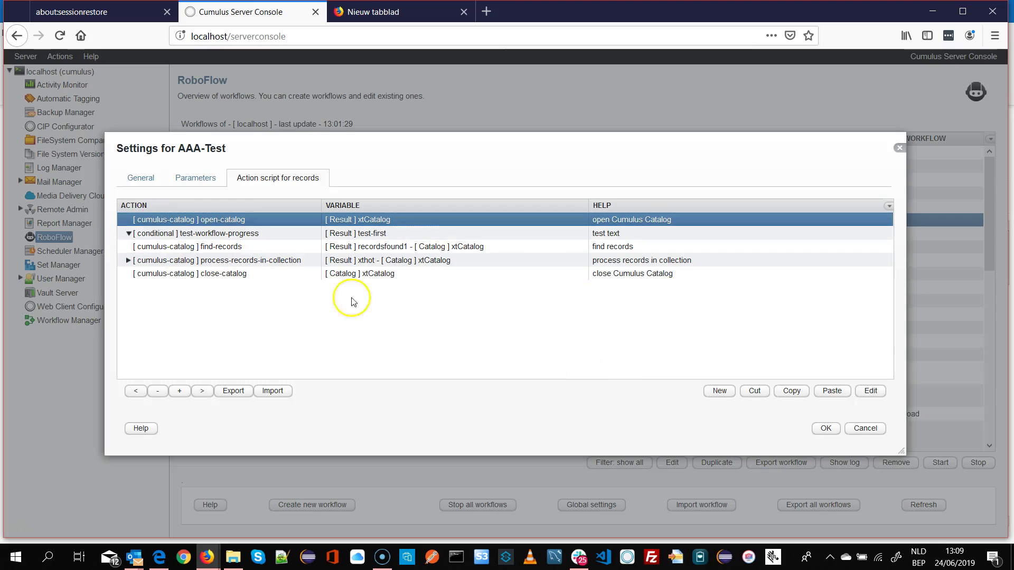
{"action": "left_click", "coordinate": [754, 391]}
{"action": "left_click", "coordinate": [227, 219]}
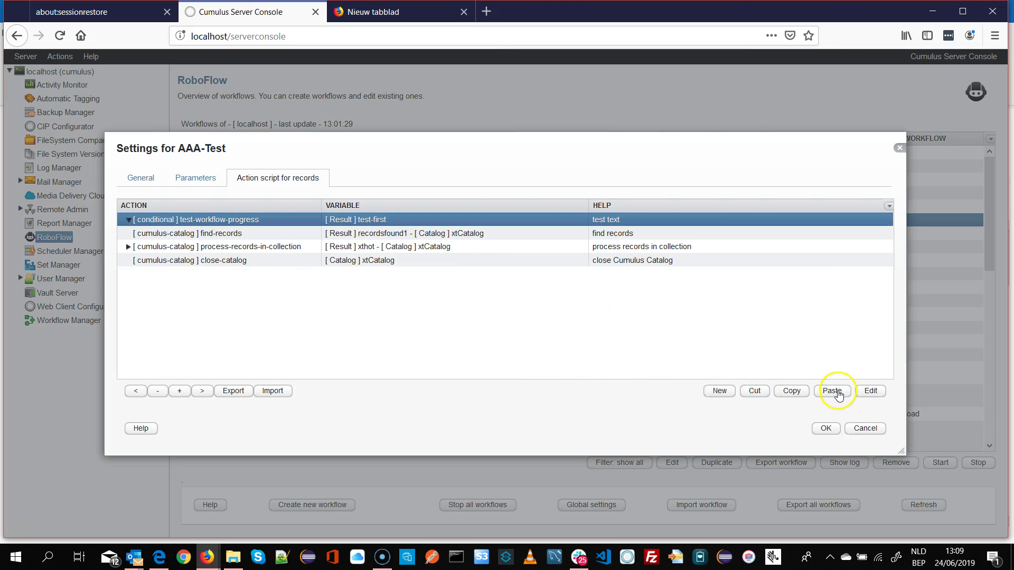
{"action": "left_click", "coordinate": [834, 391]}
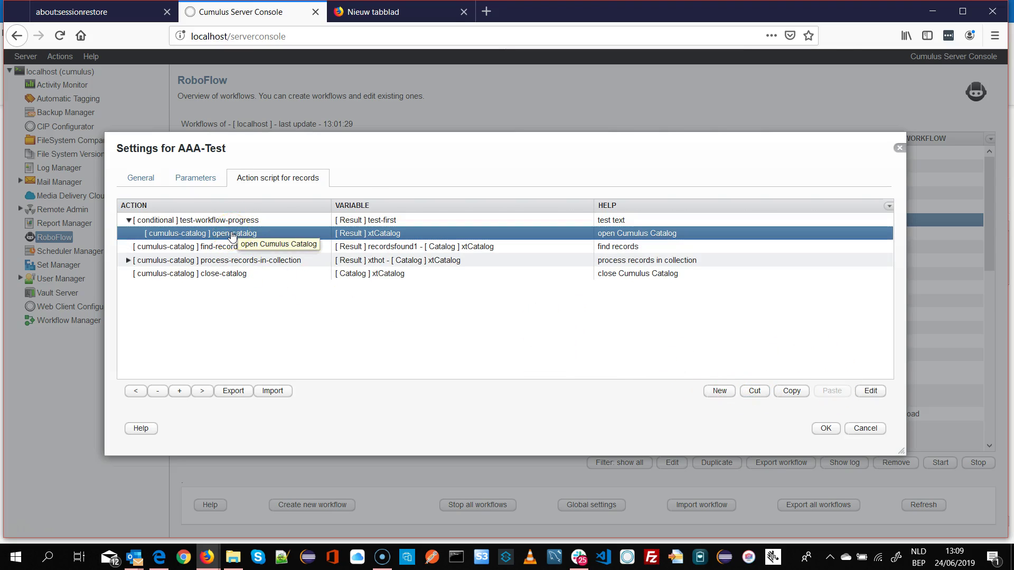
Review the workflow parameters, and set the nested open-catalog action's output variable to #GLOBAL#xtCatalog.
{"action": "left_click", "coordinate": [186, 181]}
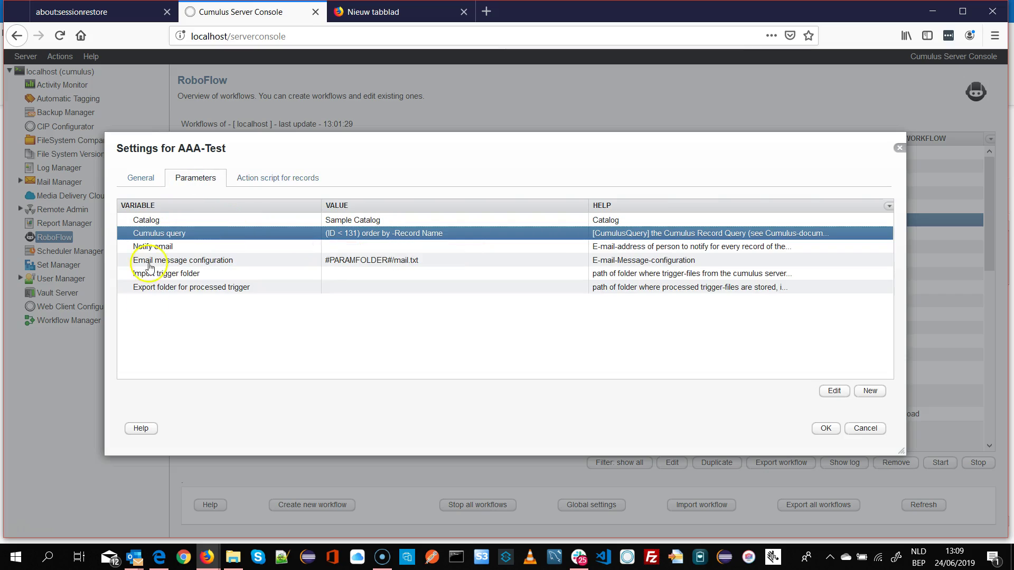
{"action": "left_click", "coordinate": [248, 179]}
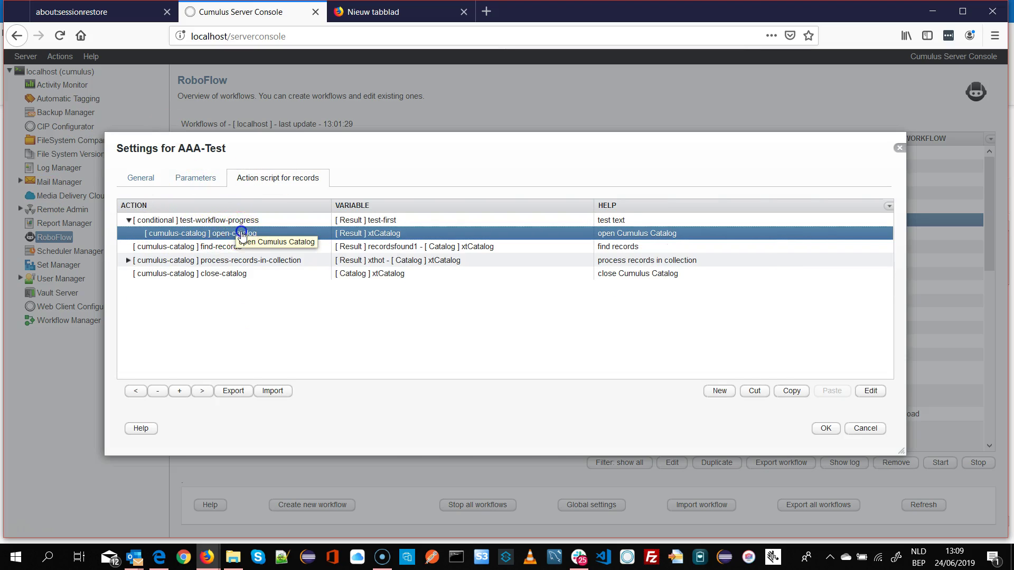
{"action": "double_click", "coordinate": [241, 234]}
{"action": "left_click", "coordinate": [336, 288]}
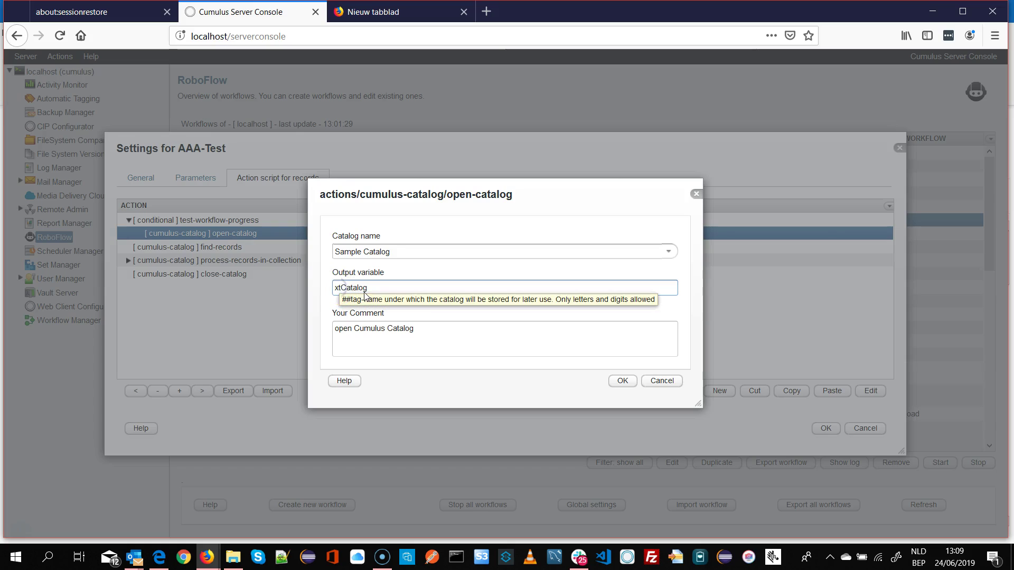
{"action": "type", "text": "##"}
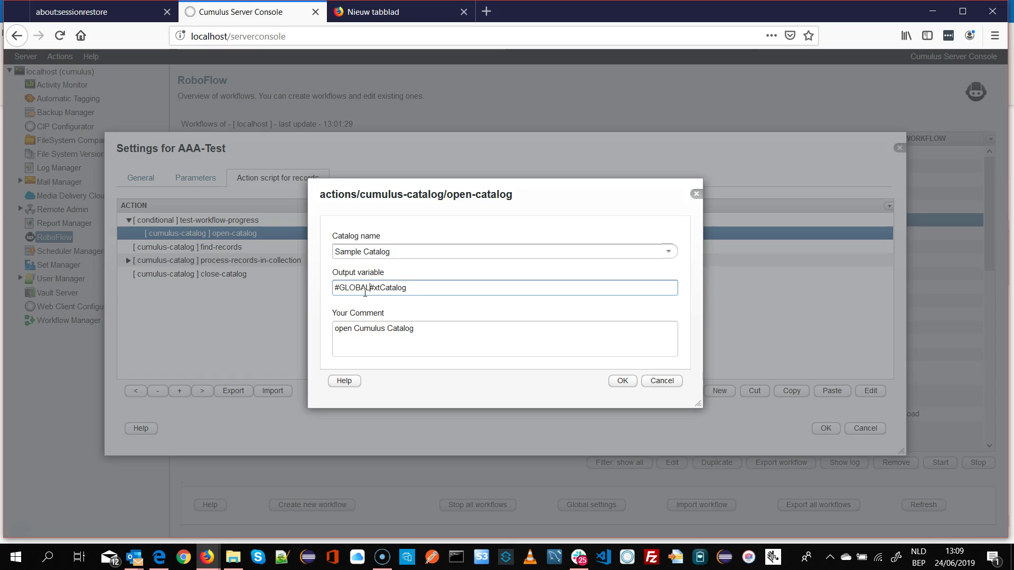
{"action": "left_click", "coordinate": [622, 380]}
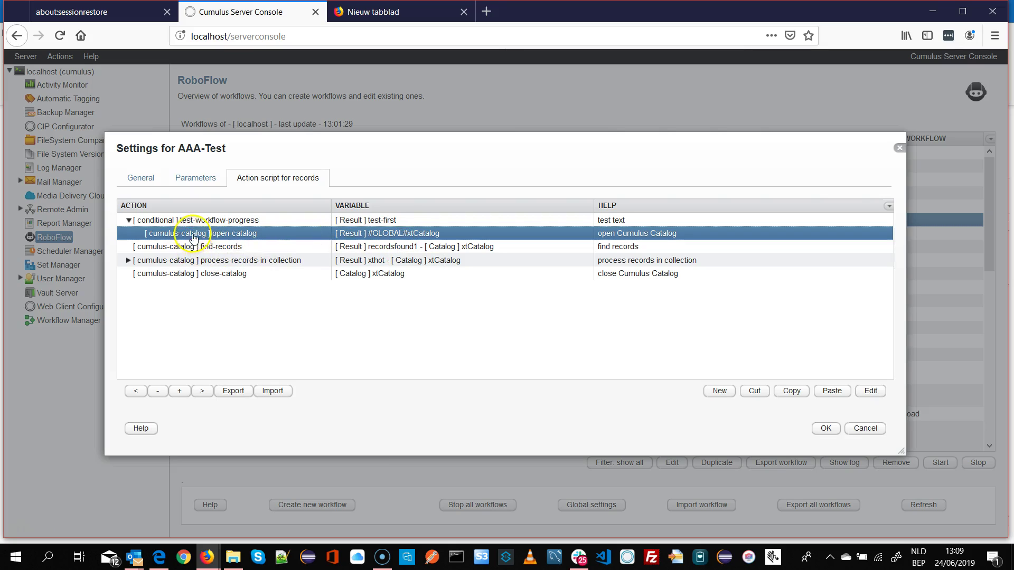
Add a second conditional test-workflow-progress action after the close-catalog action.
{"action": "left_click", "coordinate": [140, 279]}
{"action": "left_click", "coordinate": [719, 391]}
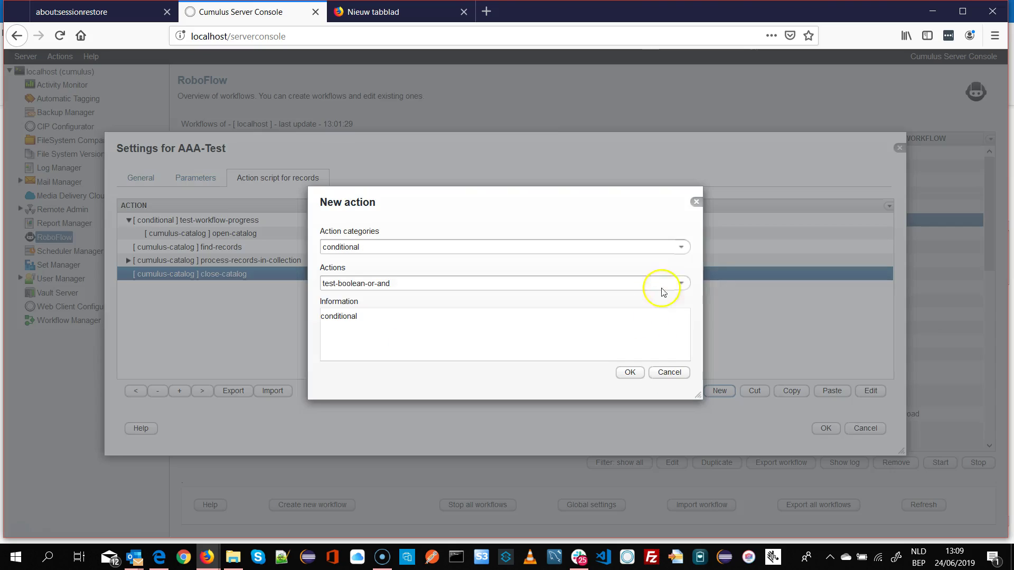
{"action": "left_click", "coordinate": [677, 246]}
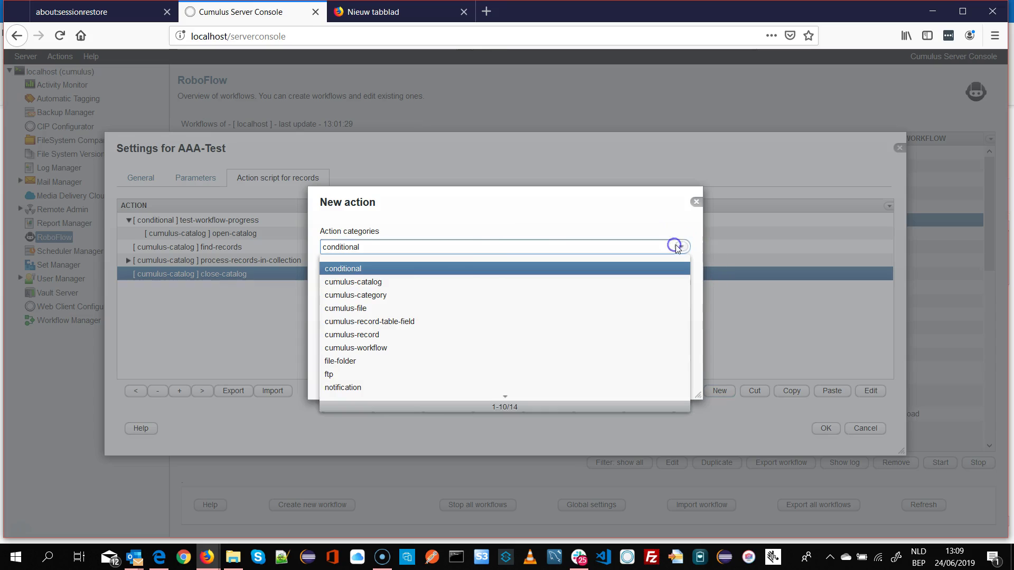
{"action": "left_click", "coordinate": [432, 274]}
{"action": "left_click", "coordinate": [674, 281]}
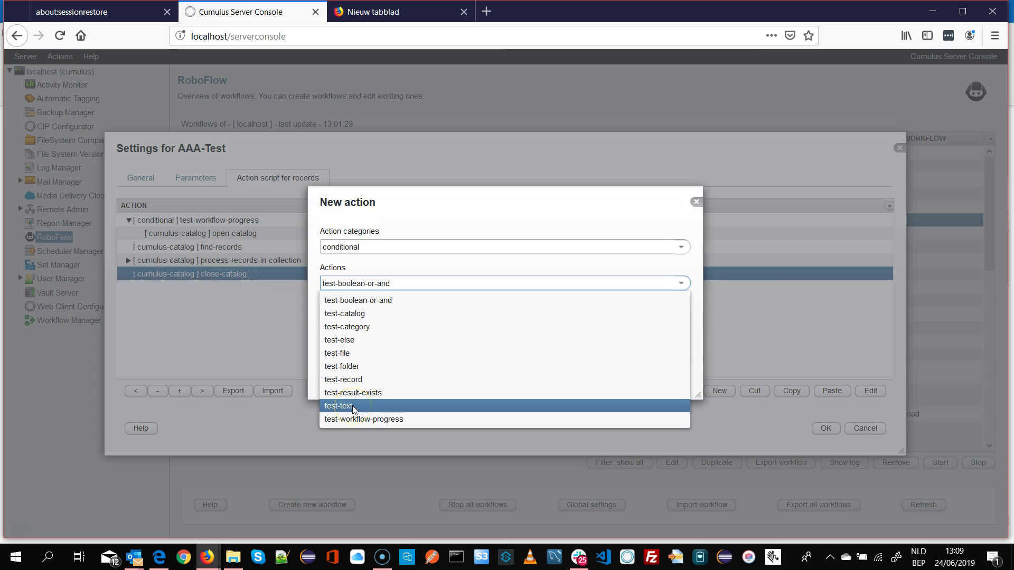
{"action": "left_click", "coordinate": [354, 420]}
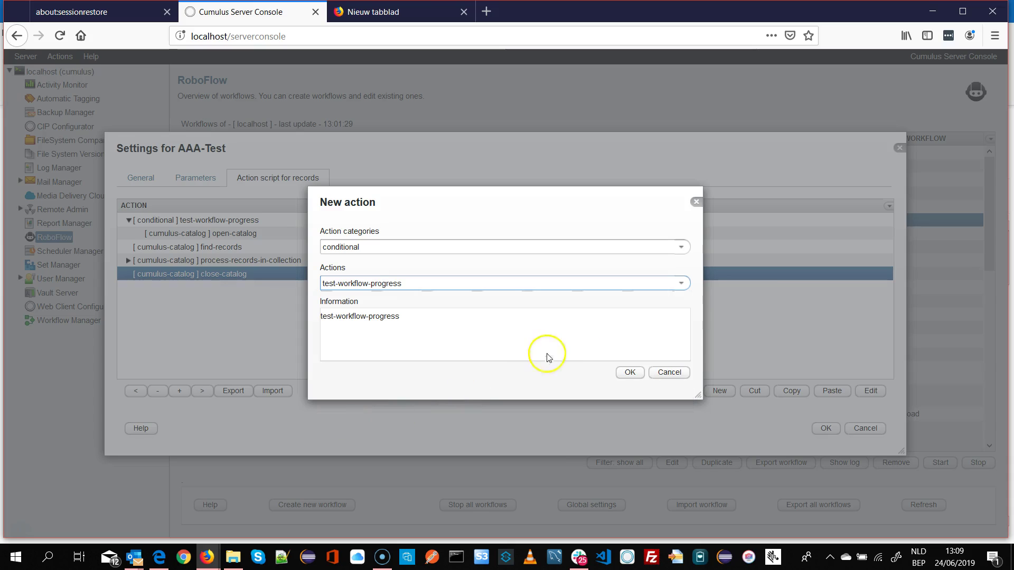
{"action": "left_click", "coordinate": [629, 375]}
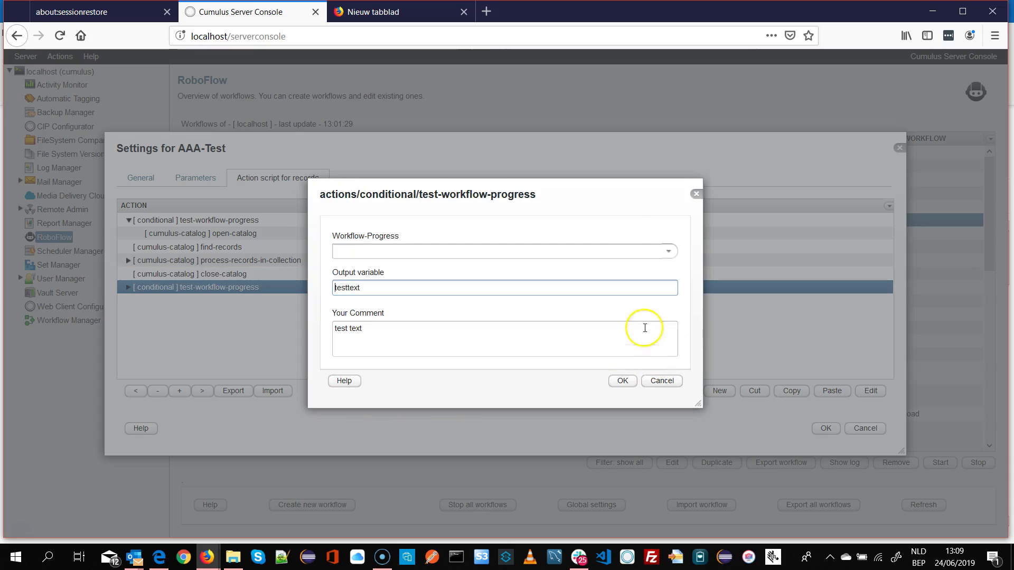
Set the second condition's workflow progress to Last-Item-Of-Loop and its output variable to test-last, and apply it.
{"action": "left_click", "coordinate": [668, 252]}
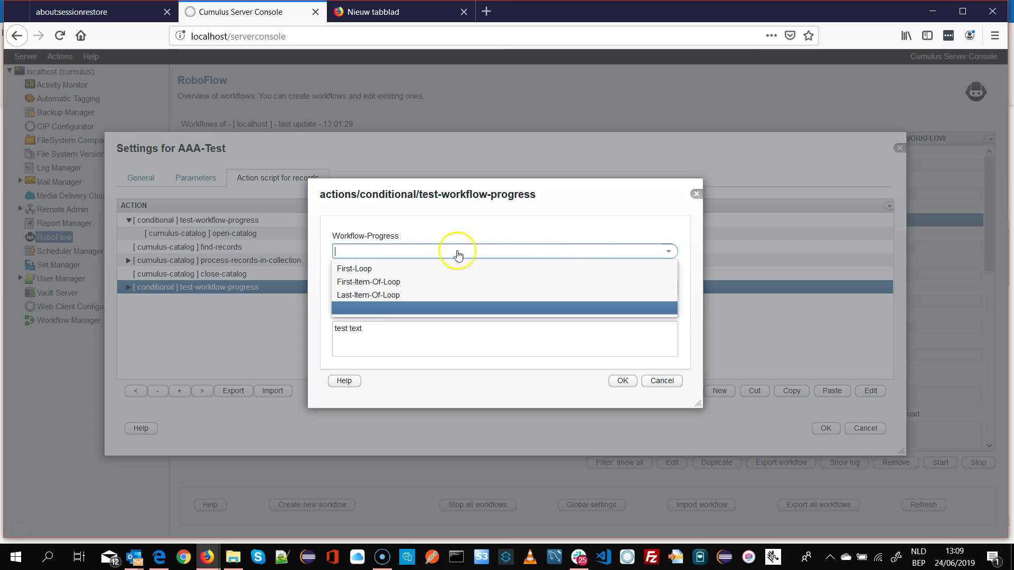
{"action": "left_click", "coordinate": [379, 296]}
{"action": "key", "text": "Tab"}
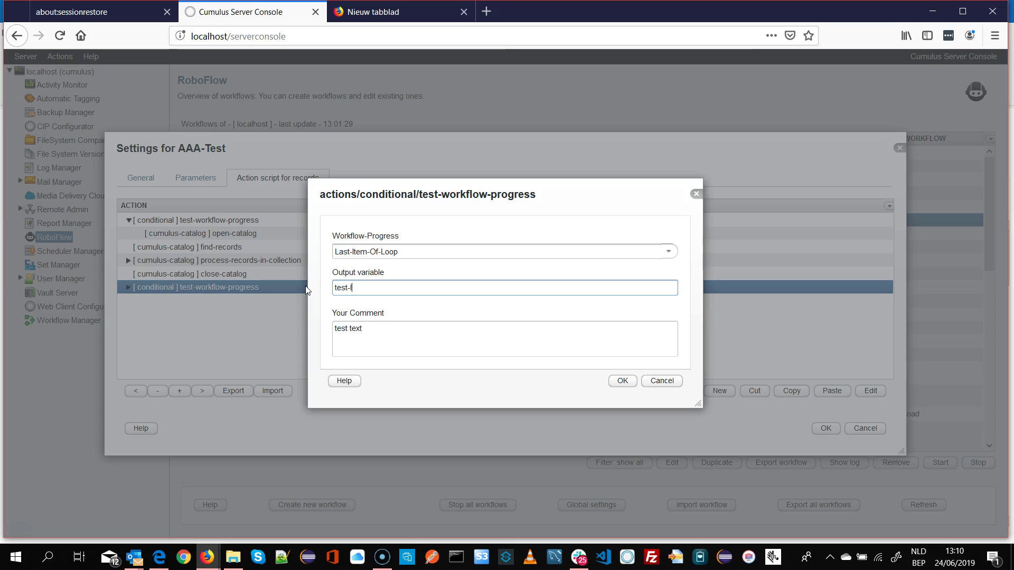
{"action": "left_click", "coordinate": [622, 381]}
Move the close-catalog action inside the test-last condition.
{"action": "left_click", "coordinate": [200, 275]}
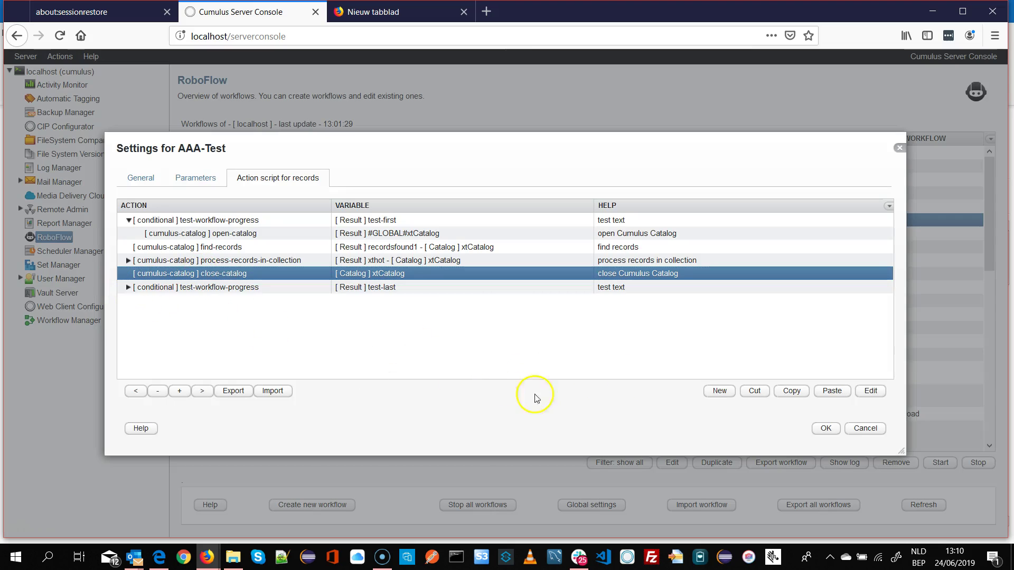
{"action": "left_click", "coordinate": [748, 393]}
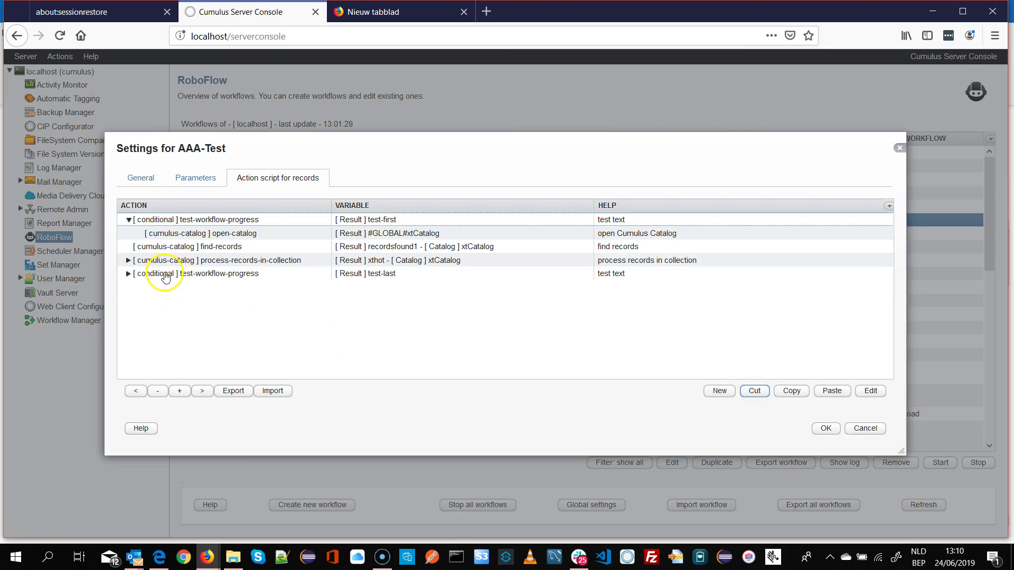
{"action": "left_click", "coordinate": [128, 273]}
{"action": "left_click", "coordinate": [225, 276]}
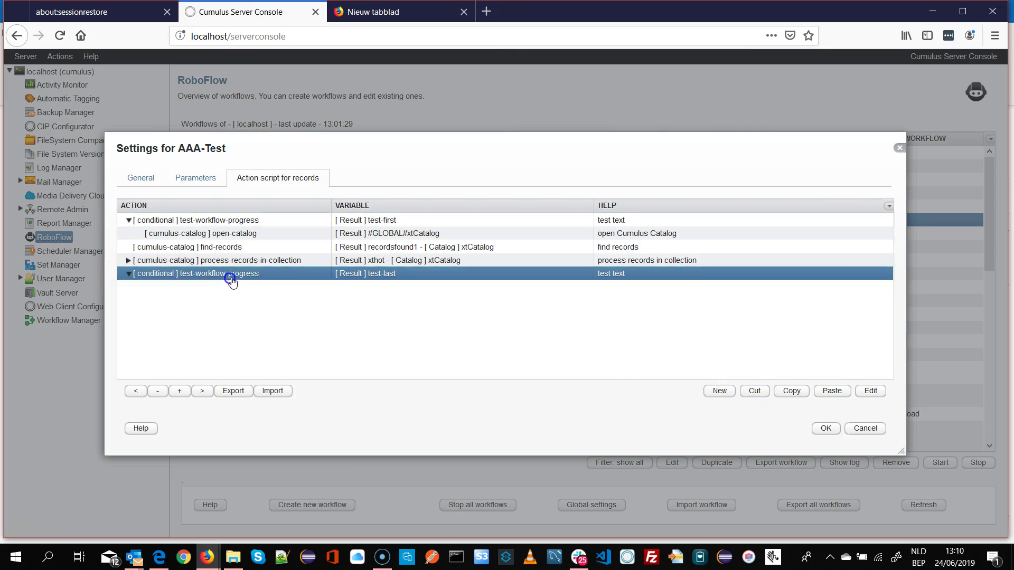
{"action": "left_click", "coordinate": [832, 391]}
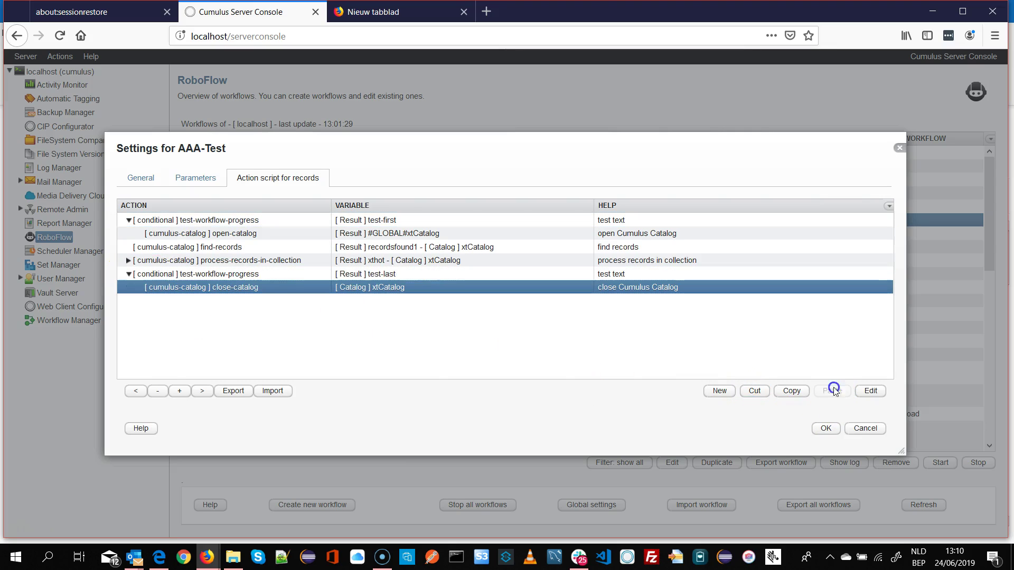
Set the nested close-catalog action's catalog variable to #GLOBAL#xtCatalog and apply it.
{"action": "double_click", "coordinate": [254, 288]}
{"action": "left_click", "coordinate": [667, 270]}
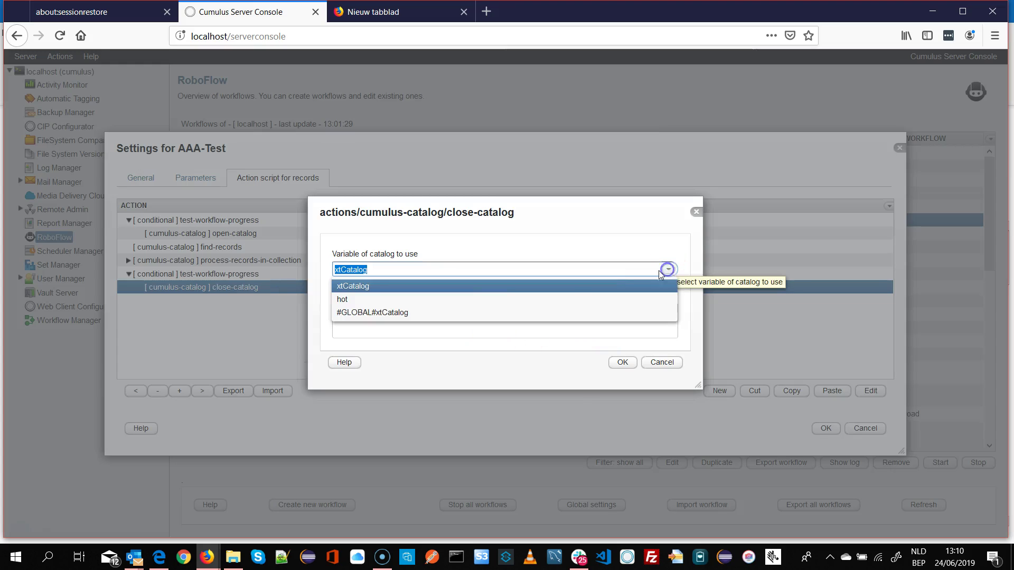
{"action": "left_click", "coordinate": [364, 310]}
{"action": "left_click", "coordinate": [621, 362]}
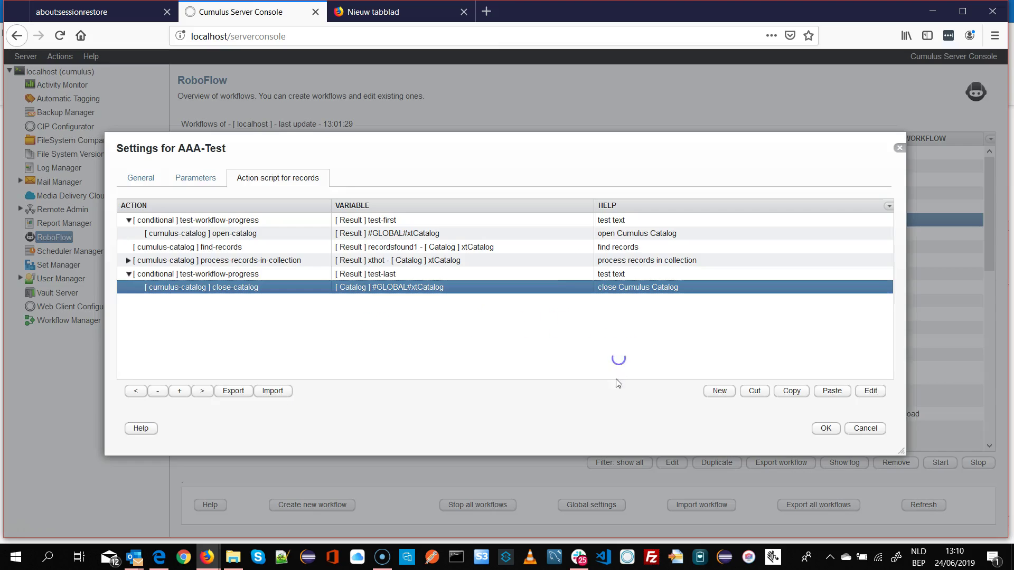
Set the find-records action's catalog variable to #GLOBAL#xtCatalog and apply it.
{"action": "double_click", "coordinate": [207, 246]}
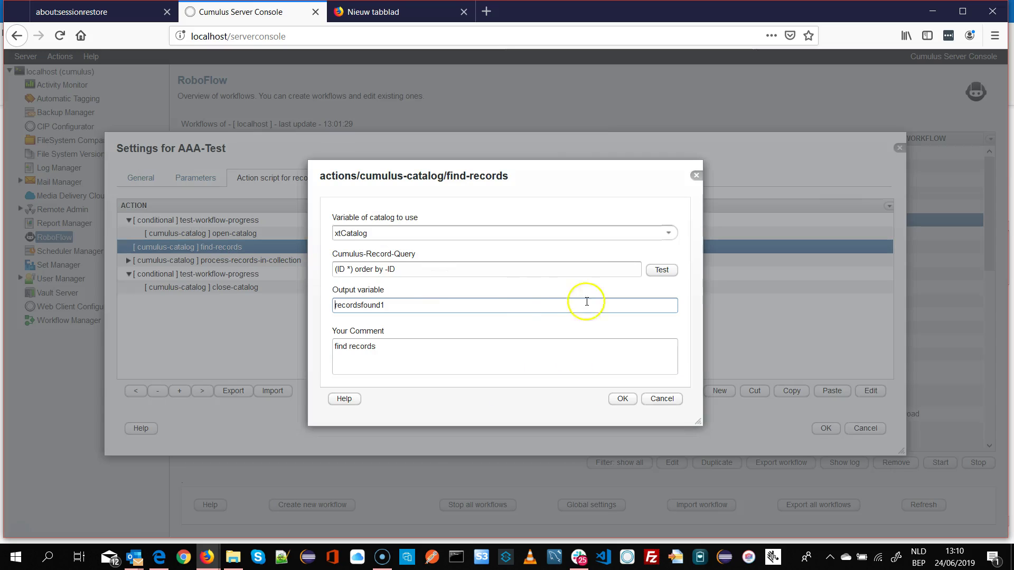
{"action": "left_click", "coordinate": [556, 237]}
{"action": "left_click", "coordinate": [365, 276]}
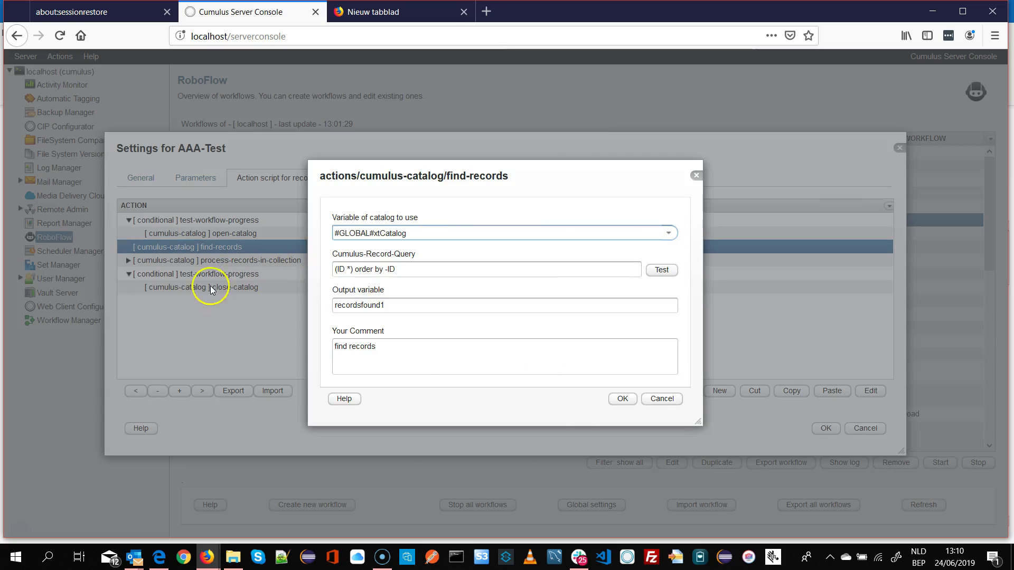
{"action": "left_click", "coordinate": [623, 399]}
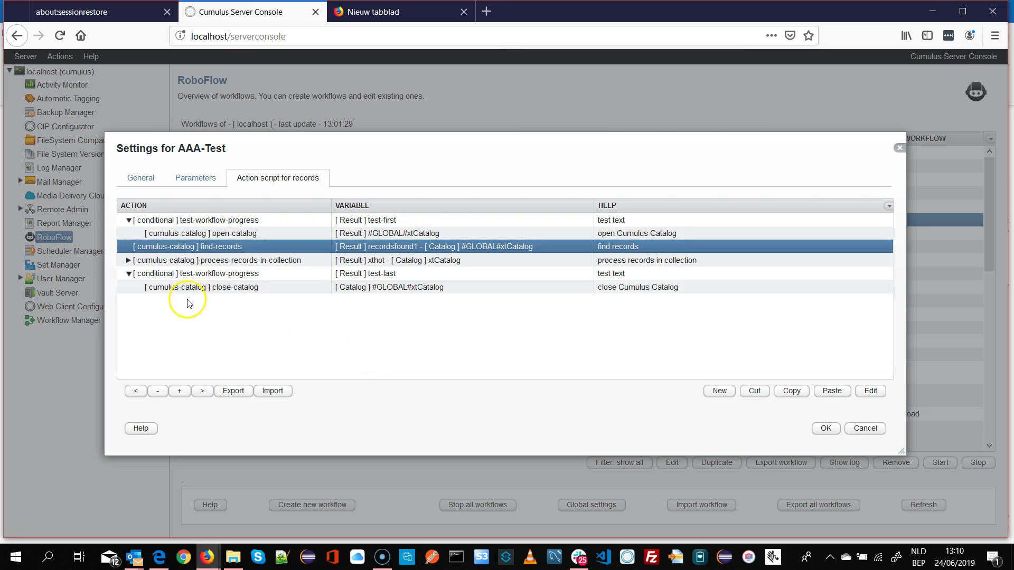
Set the process-records-in-collection action's catalog variable to #GLOBAL#xtCatalog and apply it.
{"action": "left_click", "coordinate": [213, 260]}
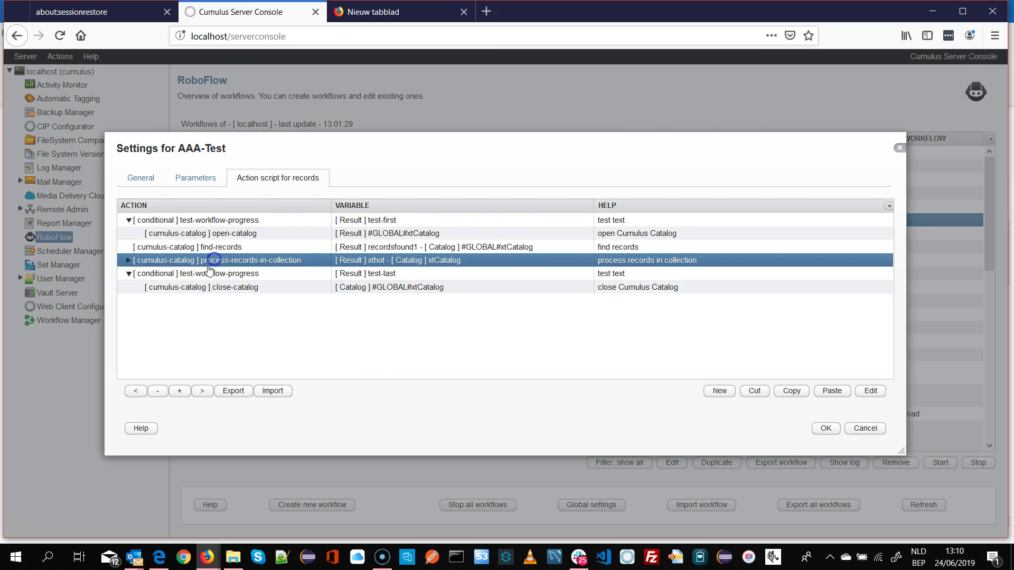
{"action": "double_click", "coordinate": [129, 264]}
{"action": "left_click", "coordinate": [669, 252]}
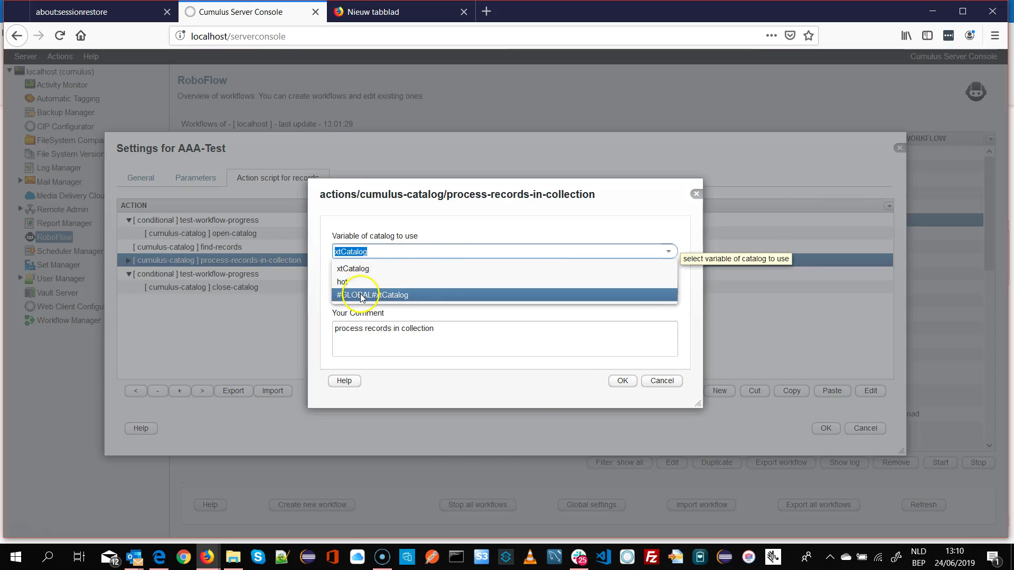
{"action": "left_click", "coordinate": [396, 292]}
{"action": "left_click", "coordinate": [622, 381]}
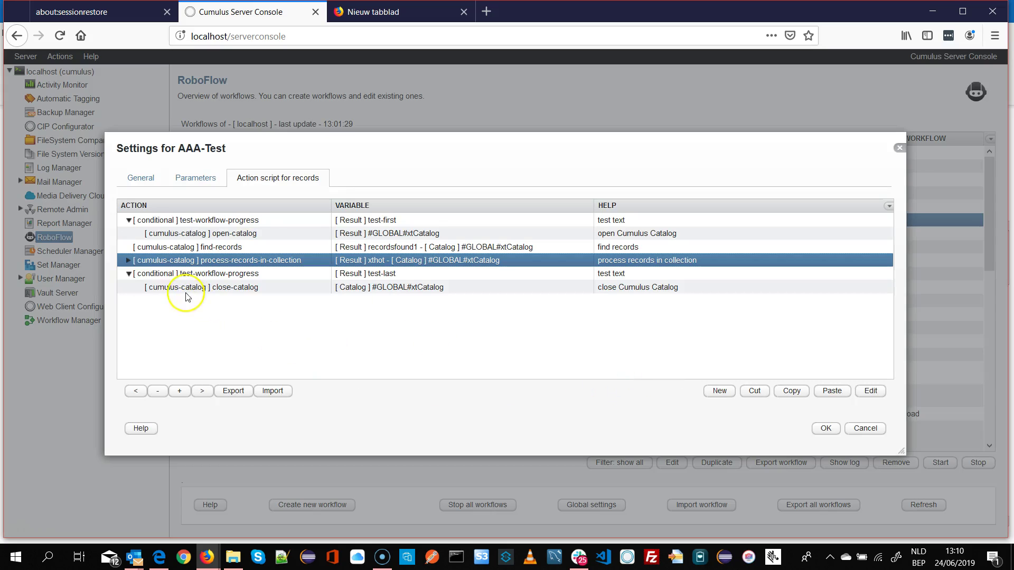
Check the record variable of the nested store-record-field-value-as-text action, and save the AAA-Test workflow.
{"action": "left_click", "coordinate": [128, 262]}
{"action": "double_click", "coordinate": [232, 273]}
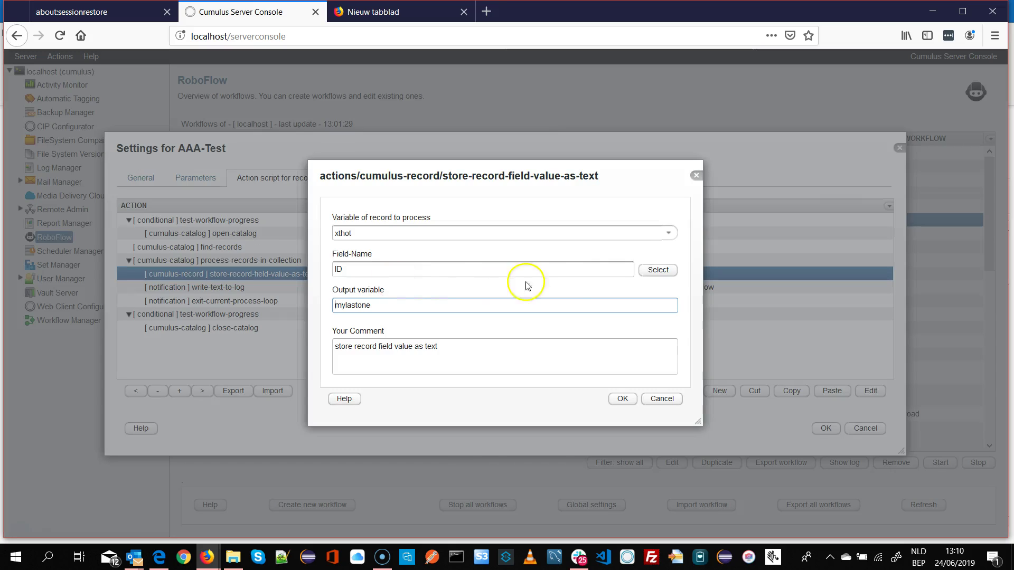
{"action": "left_click", "coordinate": [667, 233]}
{"action": "left_click", "coordinate": [668, 233]}
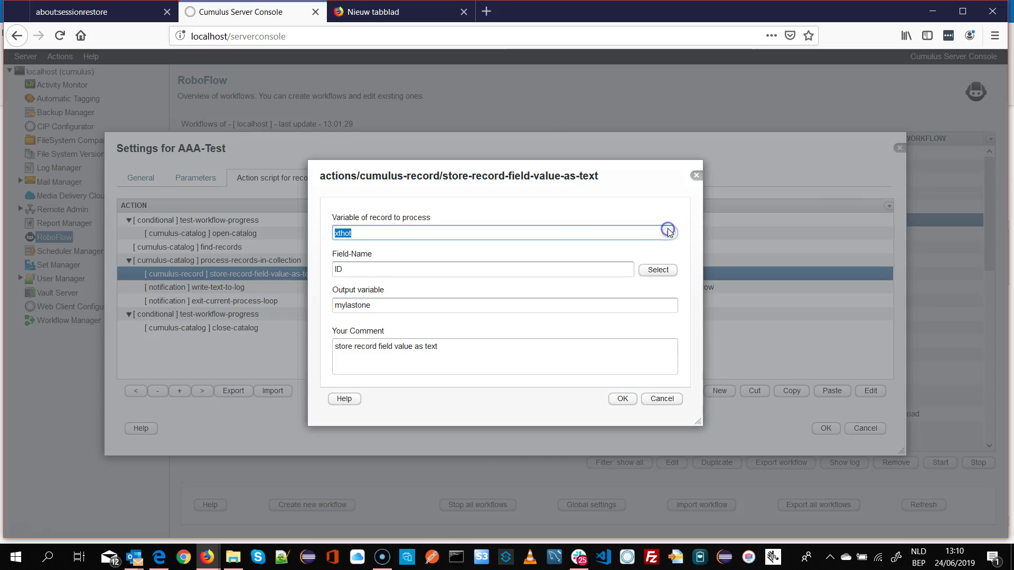
{"action": "left_click", "coordinate": [622, 398]}
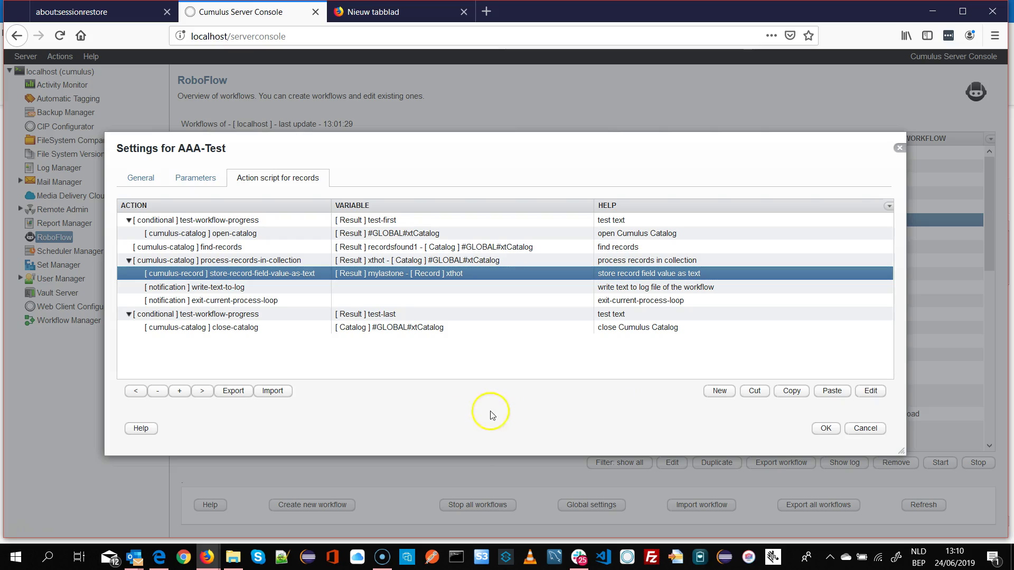
{"action": "left_click", "coordinate": [825, 429]}
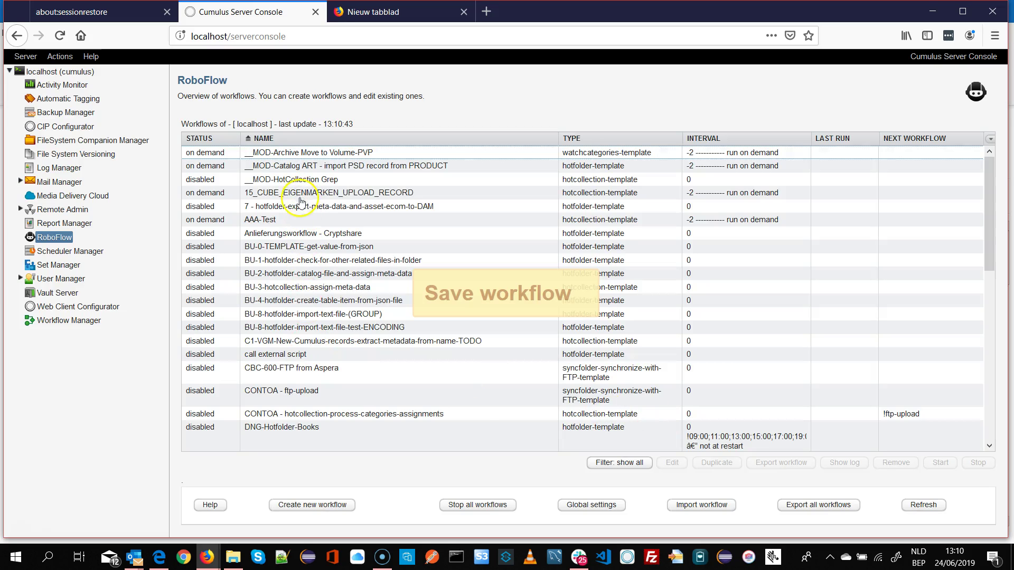
Run the AAA-Test workflow and open its log.
{"action": "left_click", "coordinate": [267, 207]}
{"action": "left_click", "coordinate": [301, 222]}
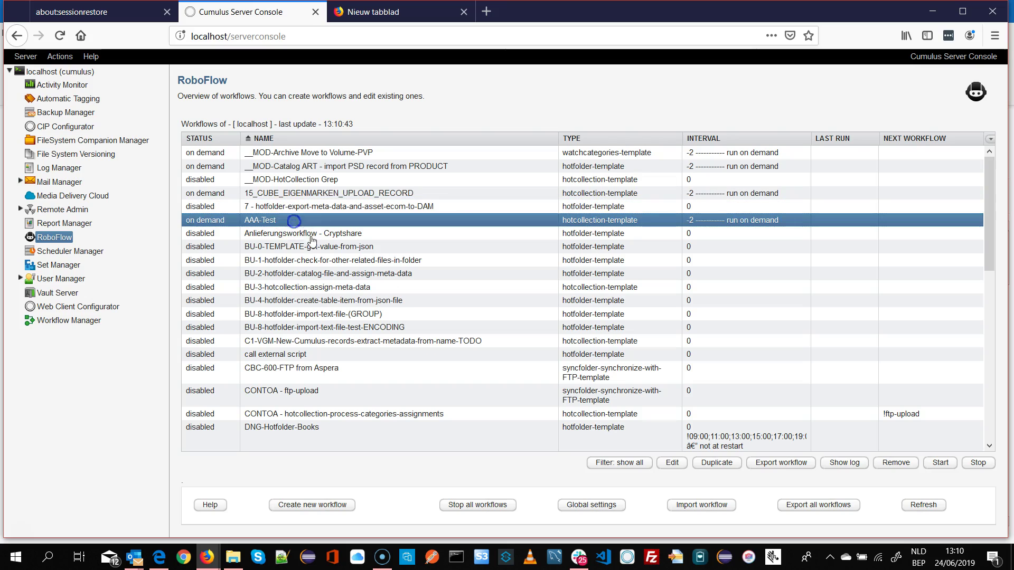
{"action": "left_click", "coordinate": [940, 463]}
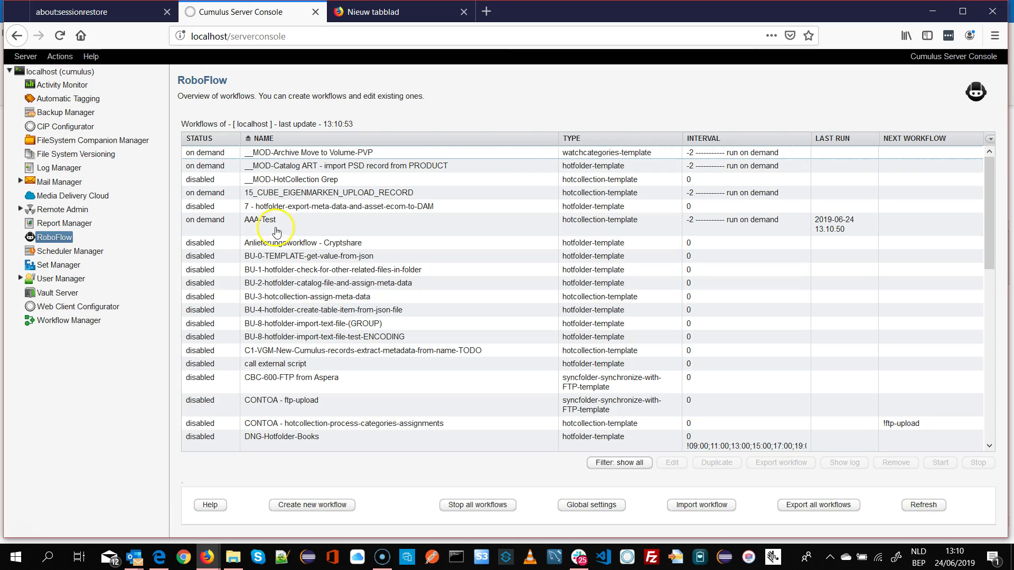
{"action": "left_click", "coordinate": [276, 232]}
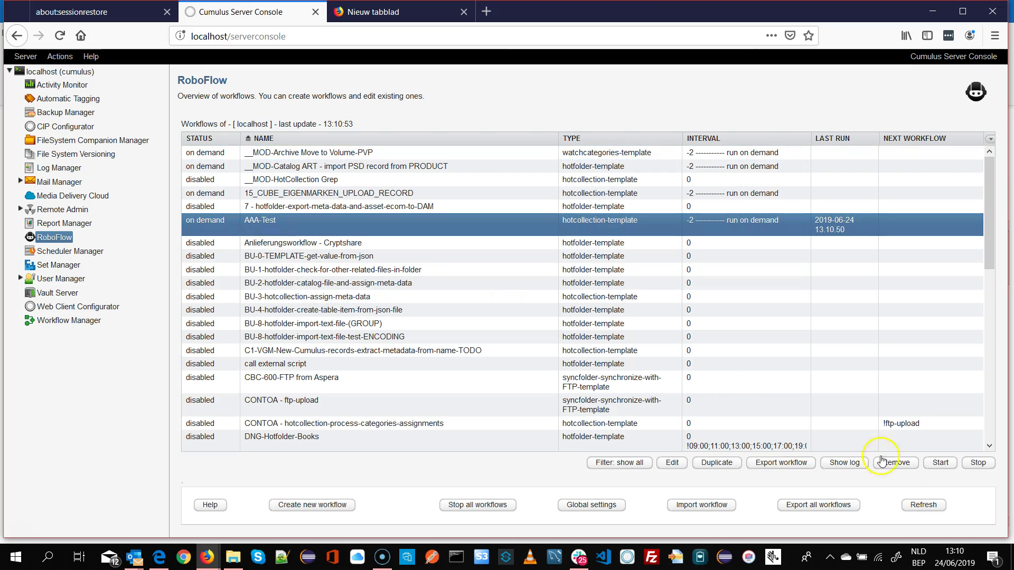
{"action": "left_click", "coordinate": [845, 463]}
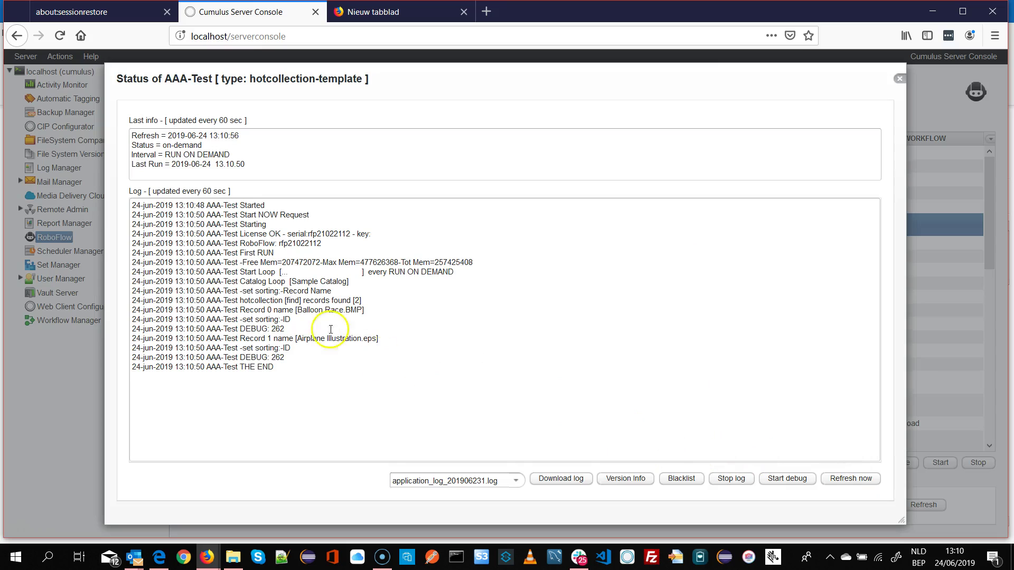
Examine the order of the processed record names and the debug output in the AAA-Test log, and close the log.
{"action": "left_click", "coordinate": [306, 309]}
{"action": "left_click_drag", "start_coordinate": [305, 309], "coordinate": [367, 307]}
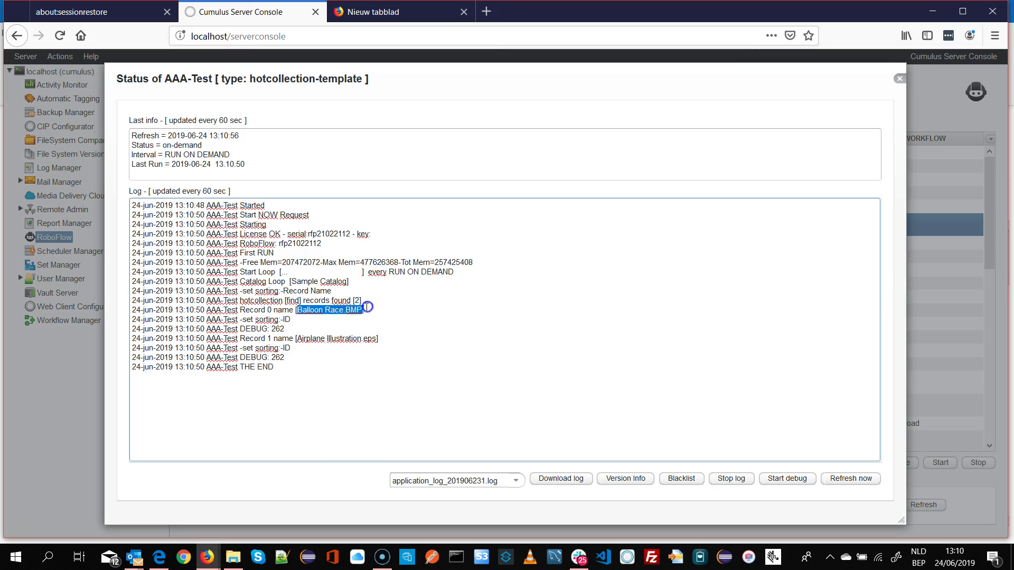
{"action": "left_click_drag", "start_coordinate": [300, 337], "coordinate": [377, 334]}
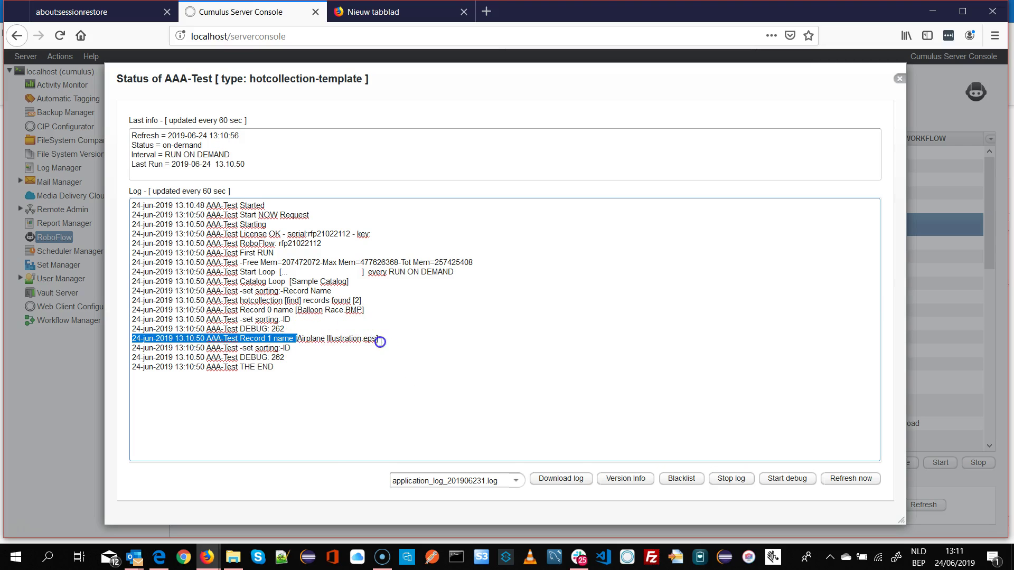
{"action": "left_click", "coordinate": [380, 341]}
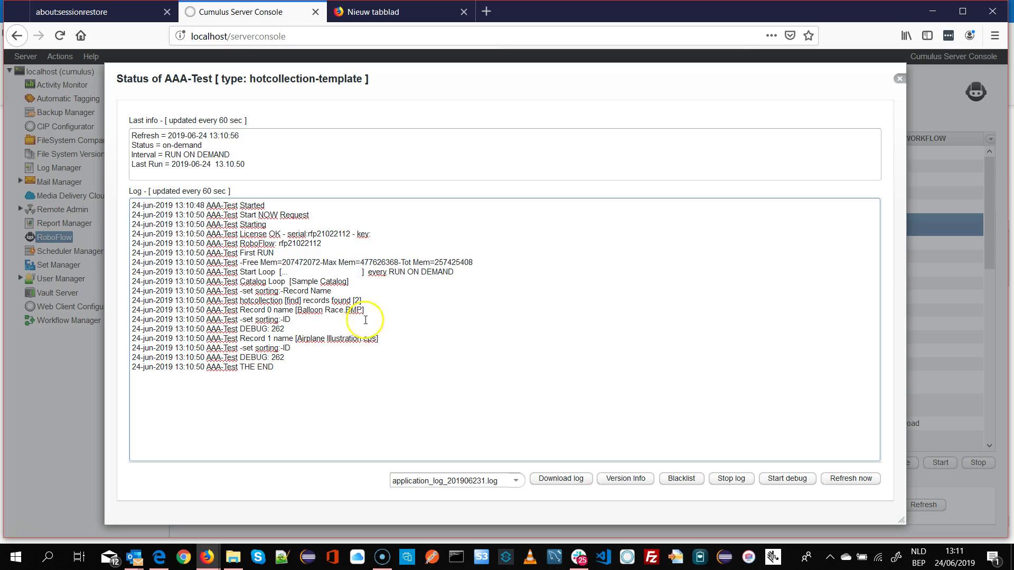
{"action": "double_click", "coordinate": [311, 338]}
{"action": "left_click", "coordinate": [339, 338]}
{"action": "left_click_drag", "start_coordinate": [298, 340], "coordinate": [373, 339]}
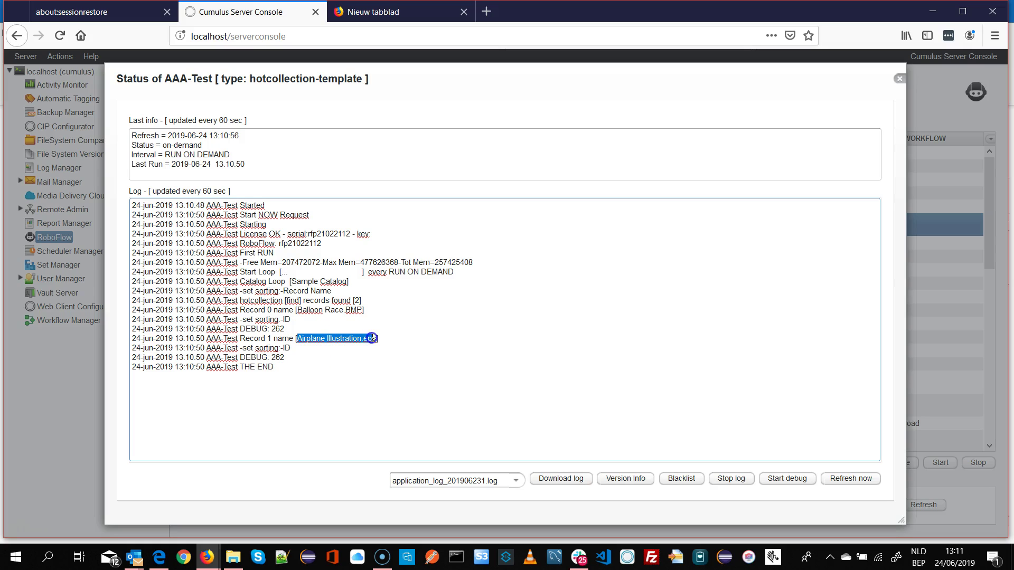
{"action": "left_click", "coordinate": [379, 339]}
{"action": "left_click_drag", "start_coordinate": [242, 349], "coordinate": [300, 359]}
{"action": "left_click", "coordinate": [296, 361]}
{"action": "double_click", "coordinate": [277, 358]}
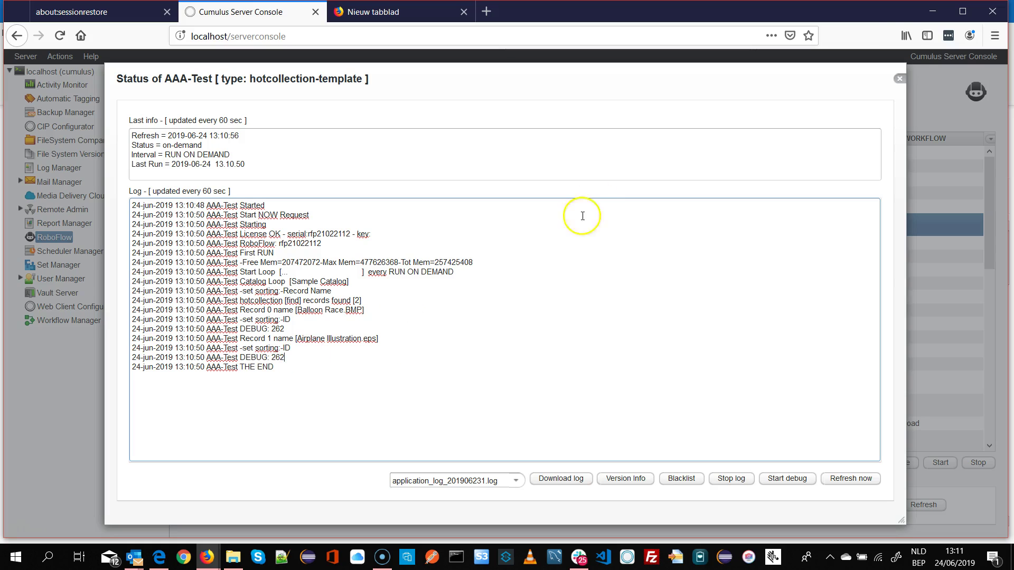
{"action": "left_click", "coordinate": [899, 78]}
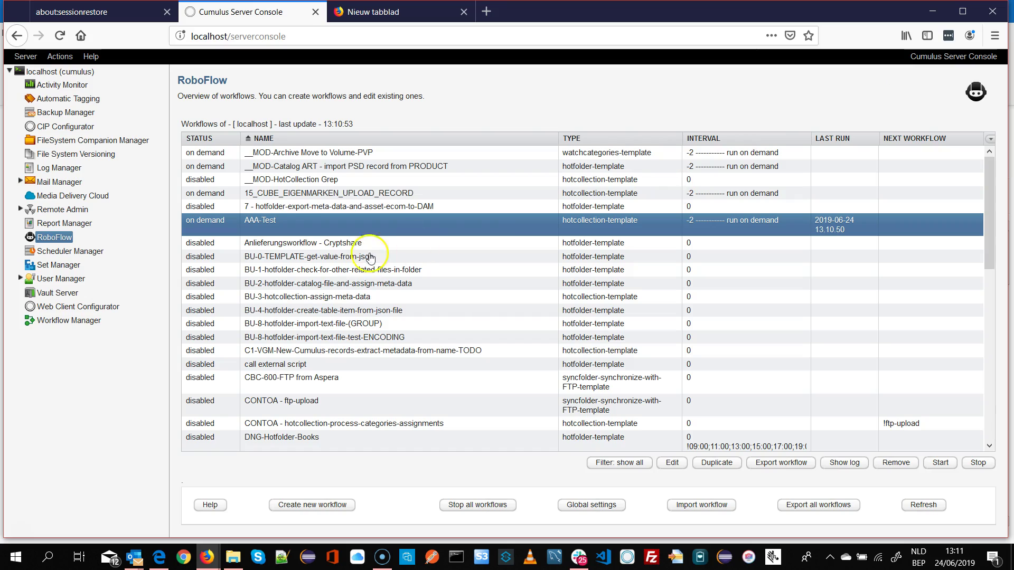
Set the AAA-Test workflow's Cumulus query parameter to (ID < 131) order by +Record Name.
{"action": "double_click", "coordinate": [267, 221]}
{"action": "left_click", "coordinate": [201, 182]}
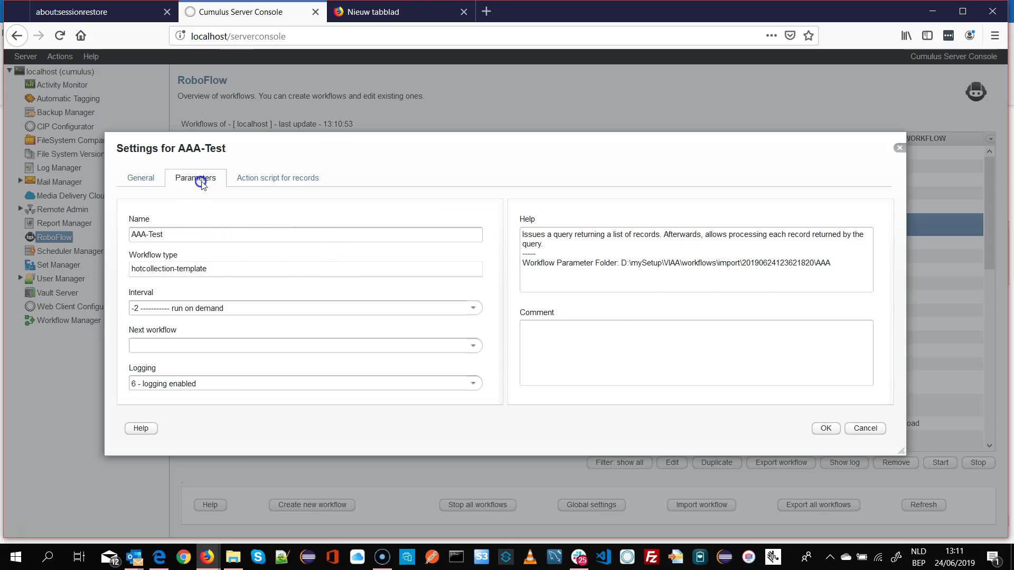
{"action": "double_click", "coordinate": [389, 233]}
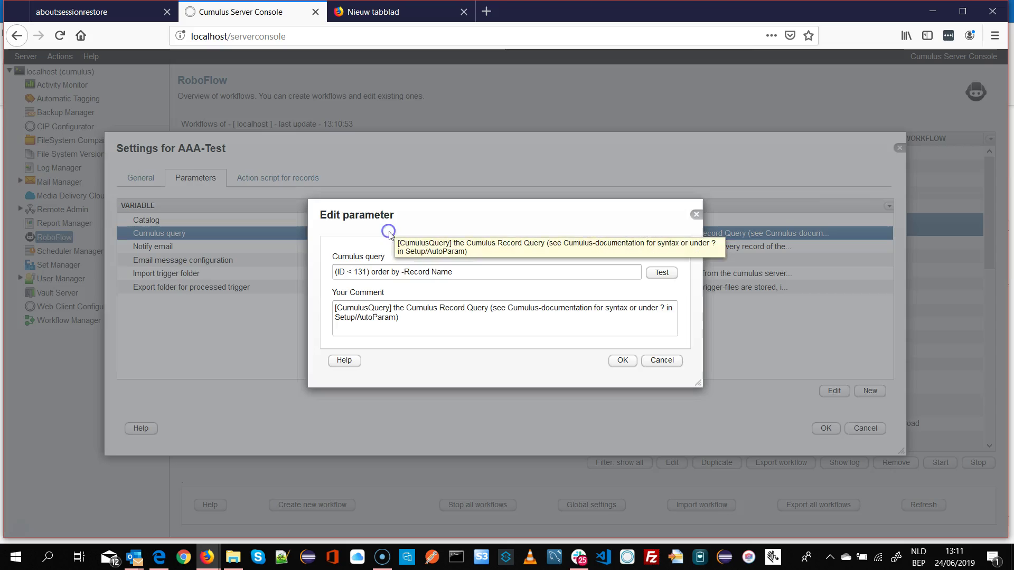
{"action": "left_click", "coordinate": [405, 272]}
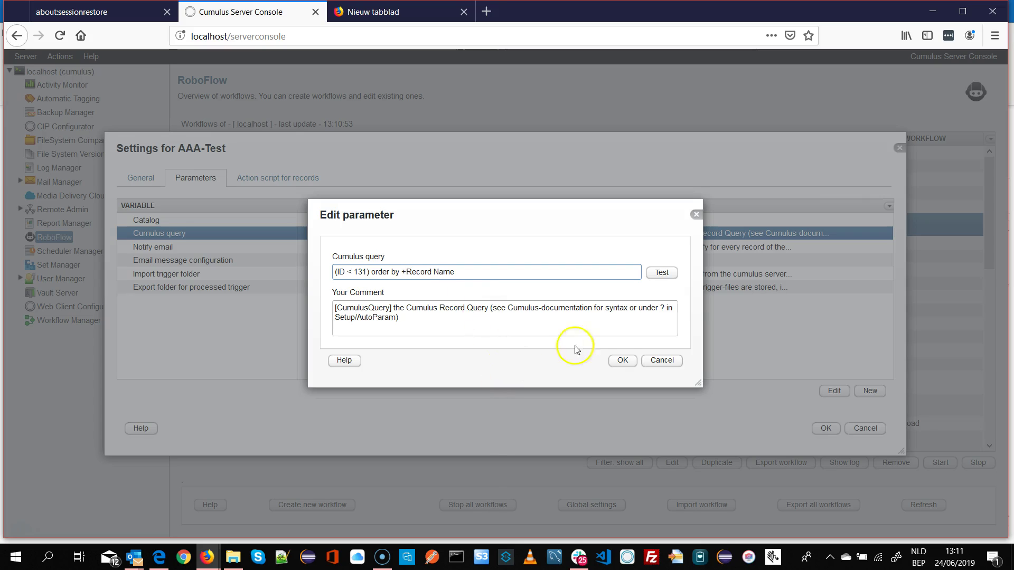
{"action": "left_click", "coordinate": [622, 360]}
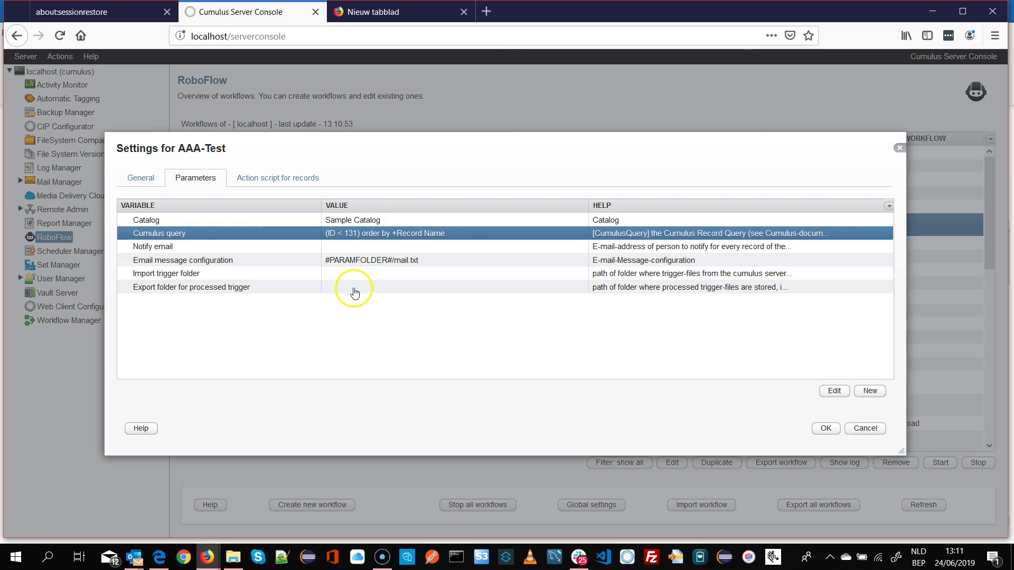
Check the record query of the find-records action, and save the AAA-Test workflow settings.
{"action": "left_click", "coordinate": [262, 180]}
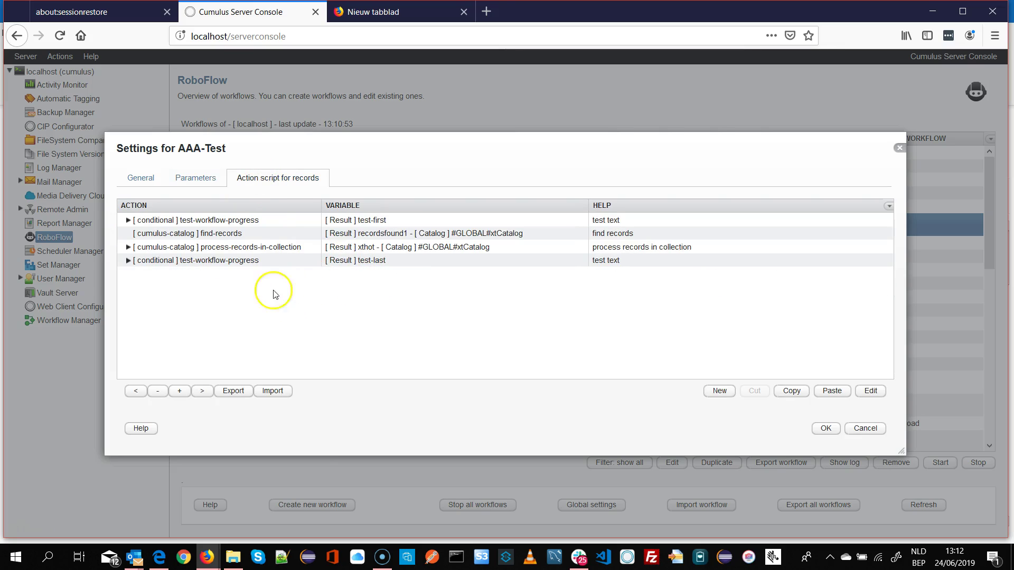
{"action": "left_click", "coordinate": [190, 249]}
{"action": "double_click", "coordinate": [177, 233]}
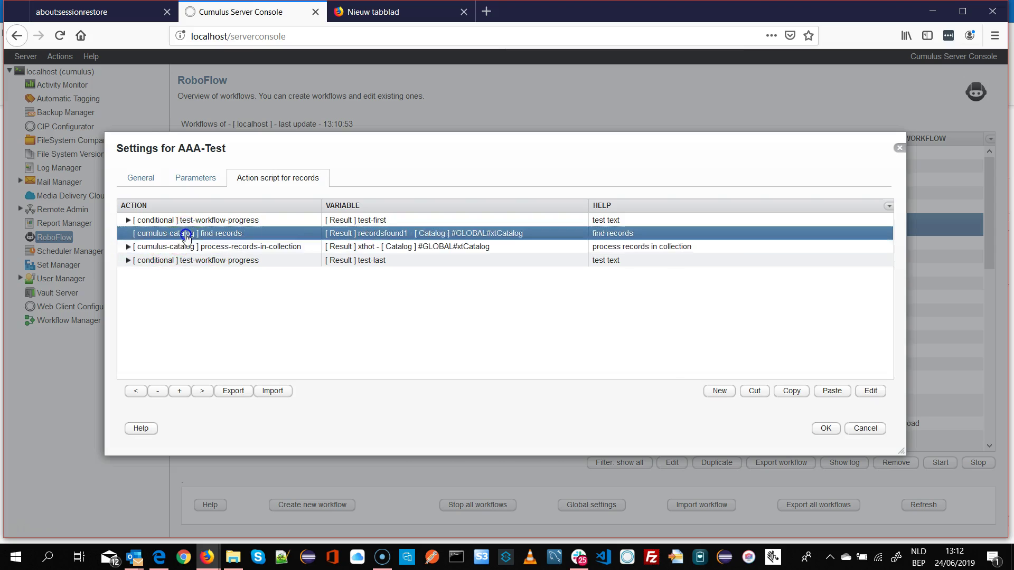
{"action": "left_click", "coordinate": [387, 270]}
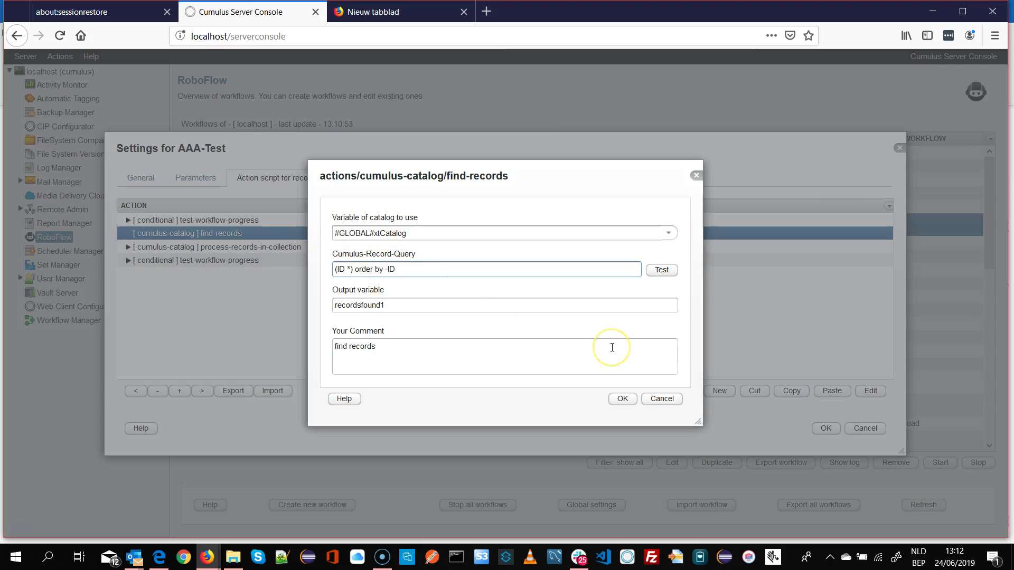
{"action": "left_click", "coordinate": [624, 399]}
{"action": "key", "text": "Return"}
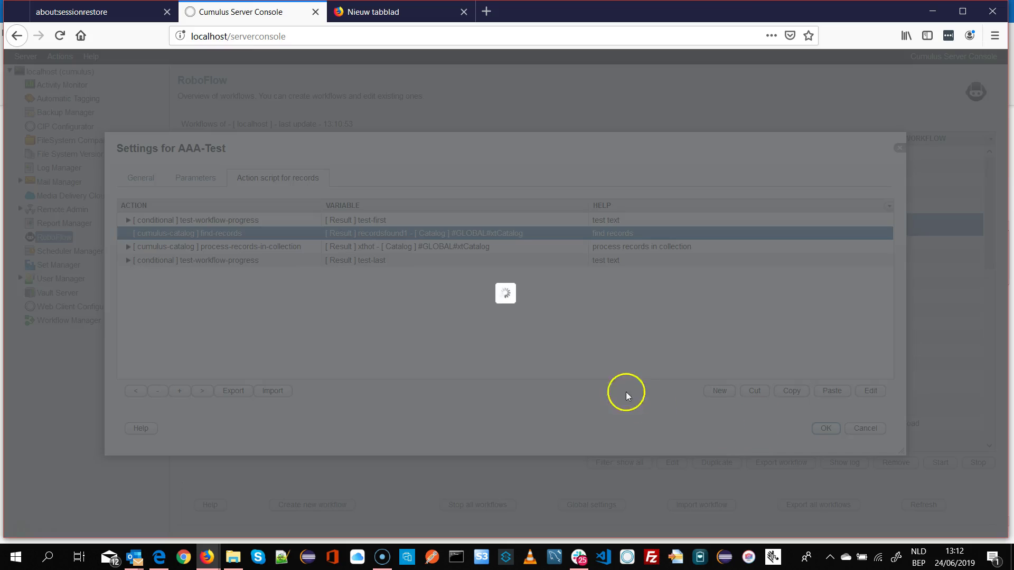
Run the AAA-Test workflow with the changed sort order.
{"action": "left_click", "coordinate": [340, 218]}
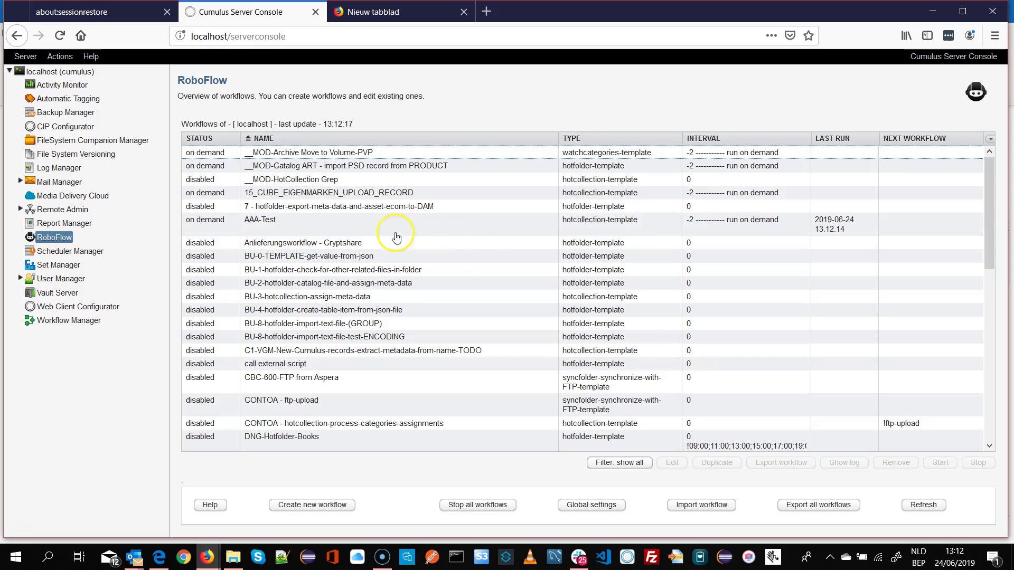
Open the AAA-Test workflow's log and compare the order of the processed record names from the latest run.
{"action": "left_click", "coordinate": [395, 231]}
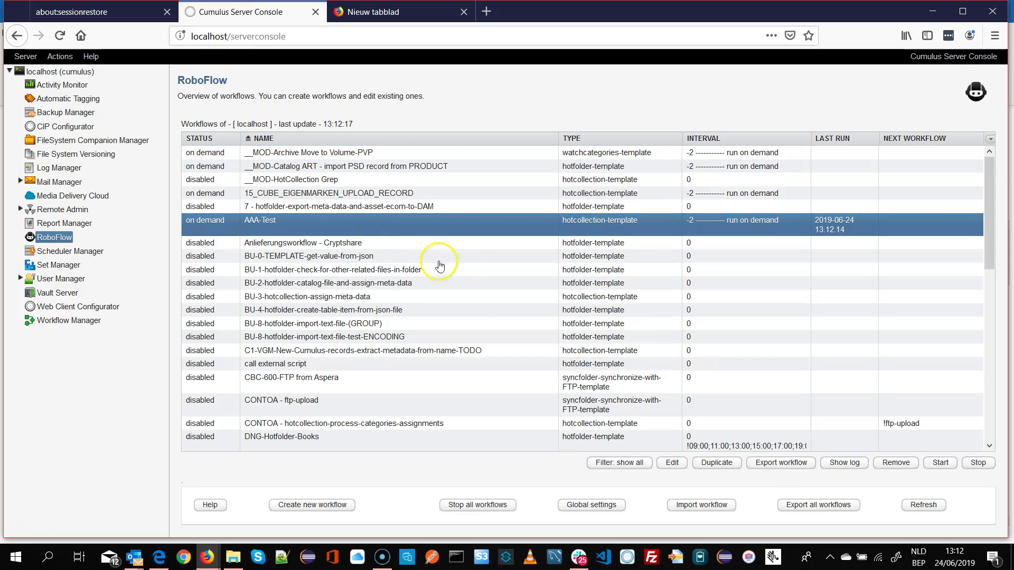
{"action": "left_click", "coordinate": [843, 463]}
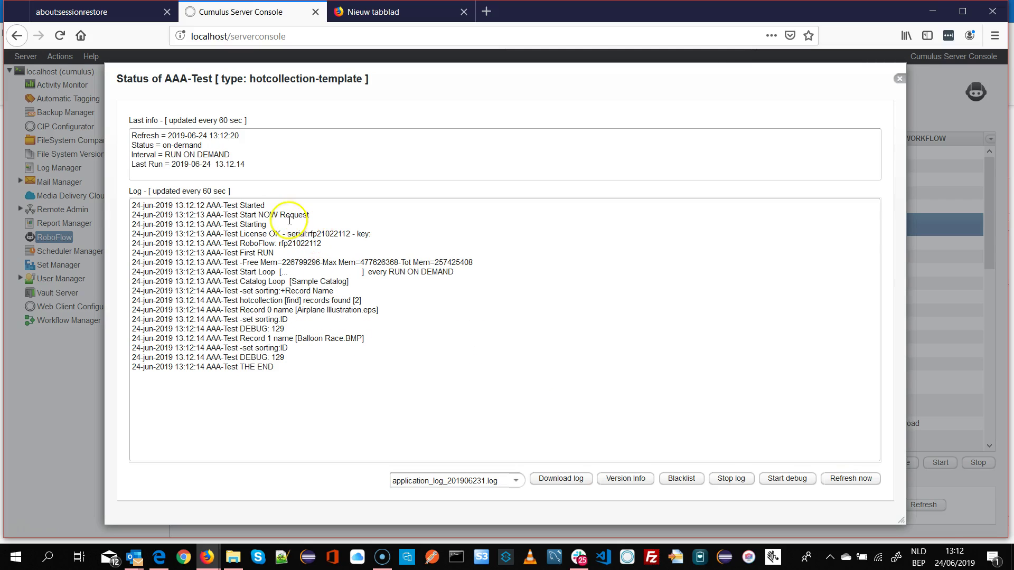
{"action": "double_click", "coordinate": [310, 310]}
{"action": "double_click", "coordinate": [310, 339]}
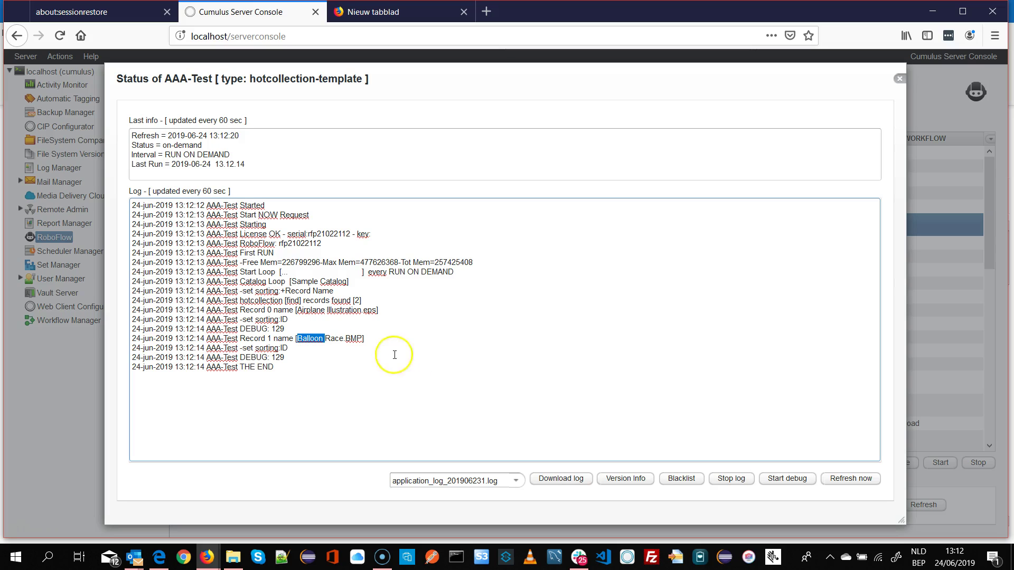
{"action": "double_click", "coordinate": [311, 310]}
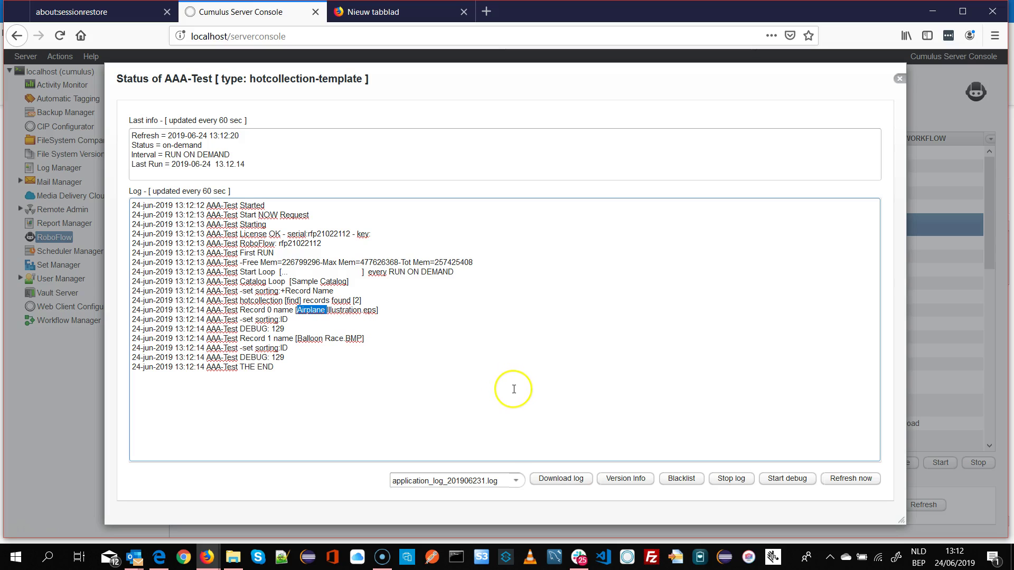
Check the sorting and debug lines logged under the first record, and close the AAA-Test log.
{"action": "left_click", "coordinate": [286, 328]}
{"action": "left_click_drag", "start_coordinate": [239, 324], "coordinate": [290, 321]}
{"action": "left_click", "coordinate": [297, 320]}
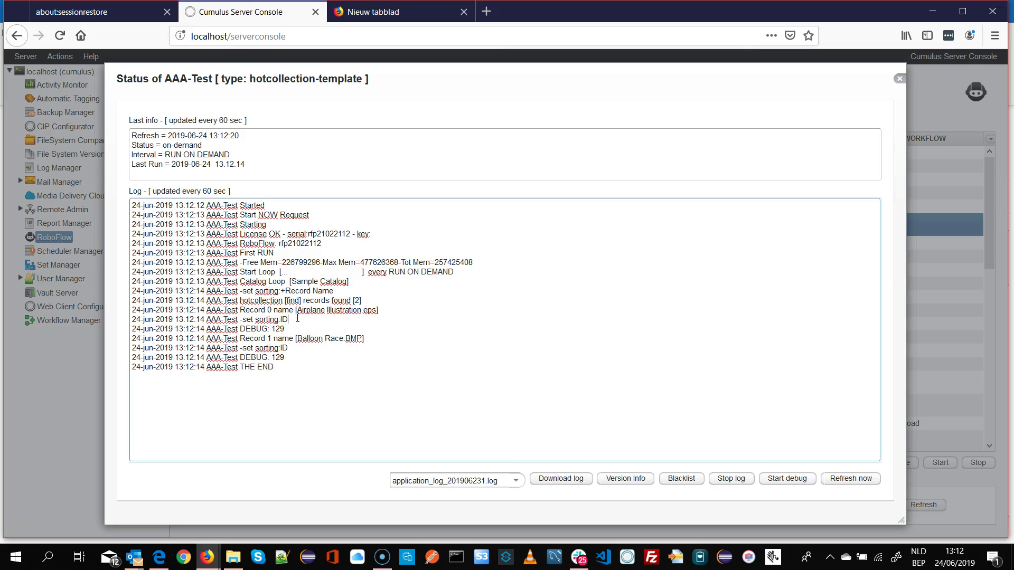
{"action": "double_click", "coordinate": [278, 328]}
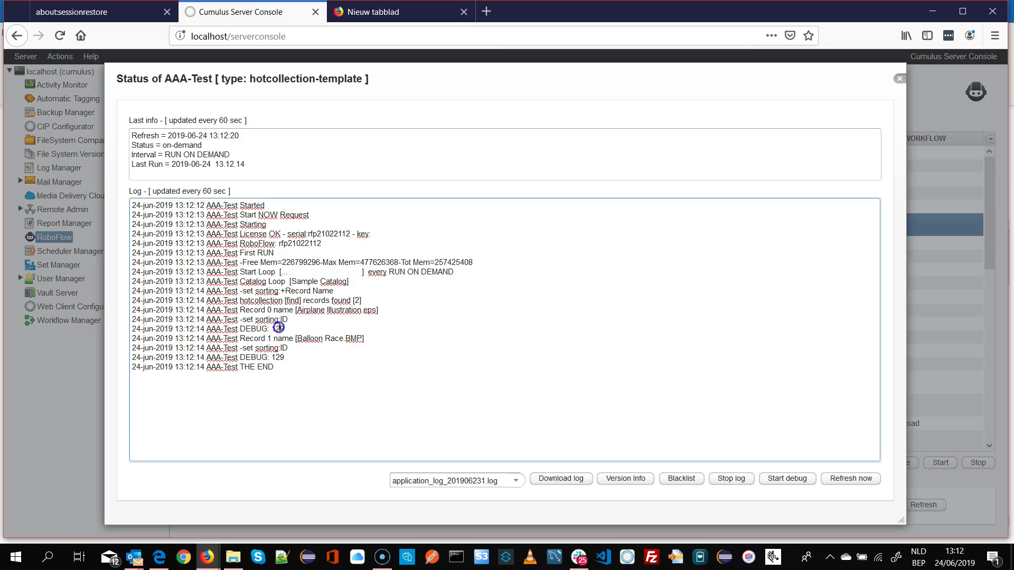
{"action": "right_click", "coordinate": [310, 326]}
{"action": "left_click", "coordinate": [900, 79]}
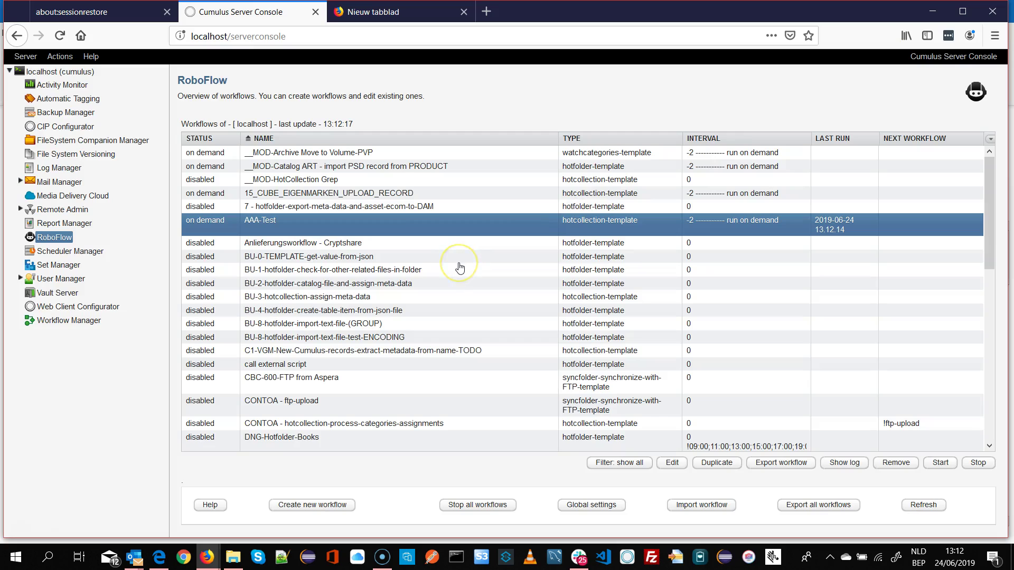